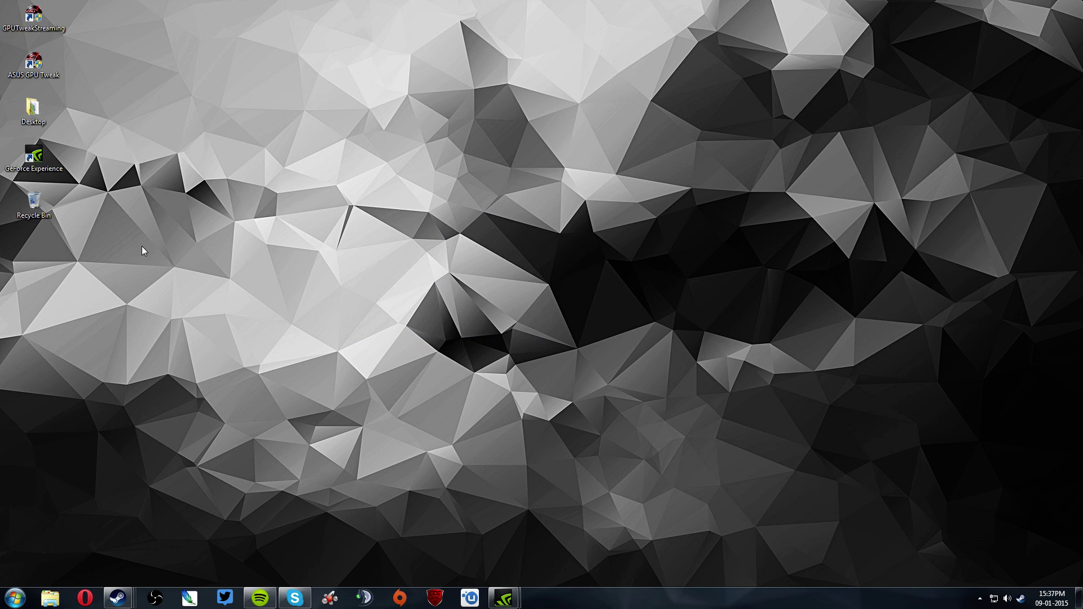
Launch Opera from the taskbar and minimize the ShadowPlay recording window
{"action": "left_click_drag", "start_coordinate": [157, 459], "coordinate": [148, 352]}
{"action": "left_click_drag", "start_coordinate": [162, 134], "coordinate": [442, 265]}
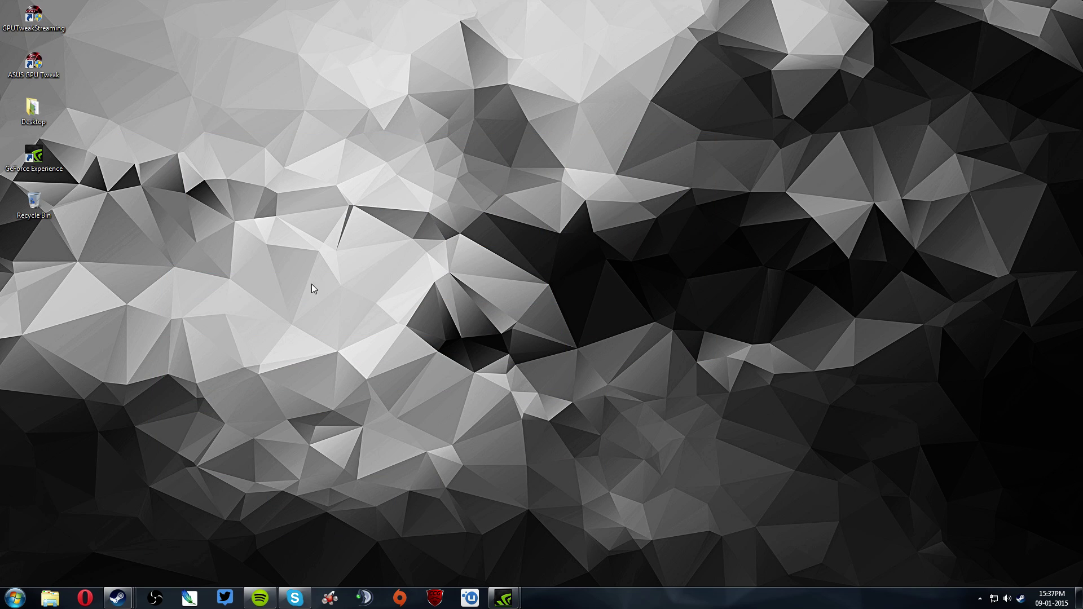
{"action": "right_click", "coordinate": [87, 592]}
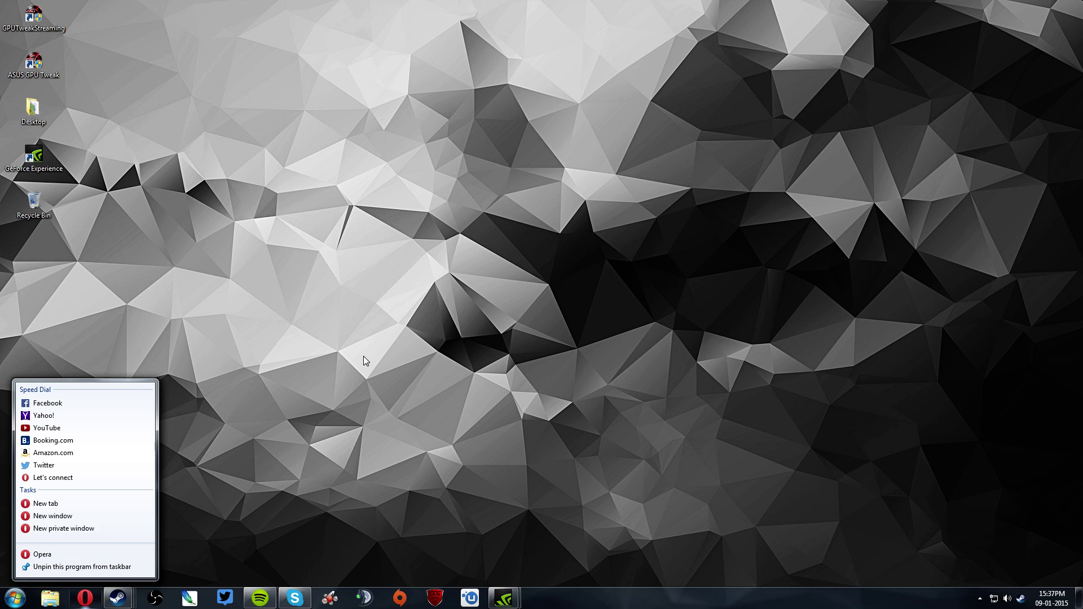
{"action": "left_click", "coordinate": [251, 489]}
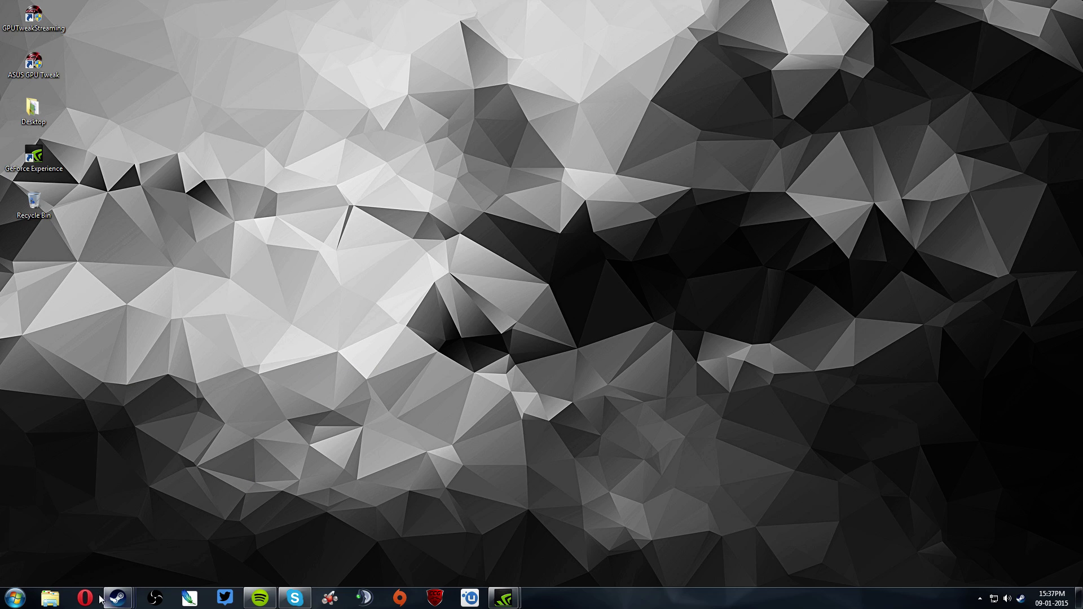
{"action": "left_click", "coordinate": [96, 597]}
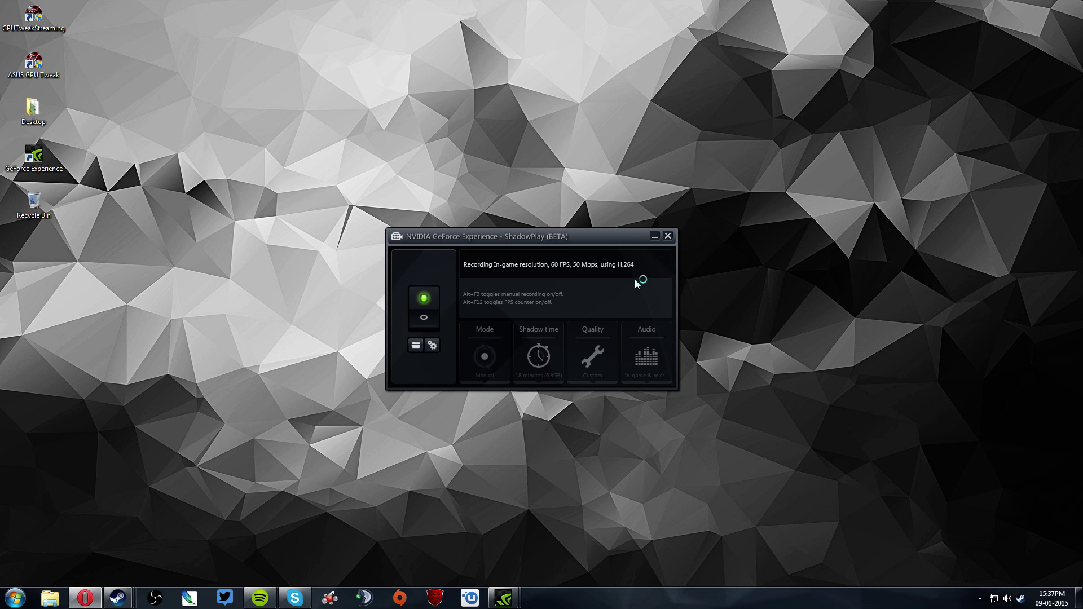
{"action": "left_click", "coordinate": [655, 237]}
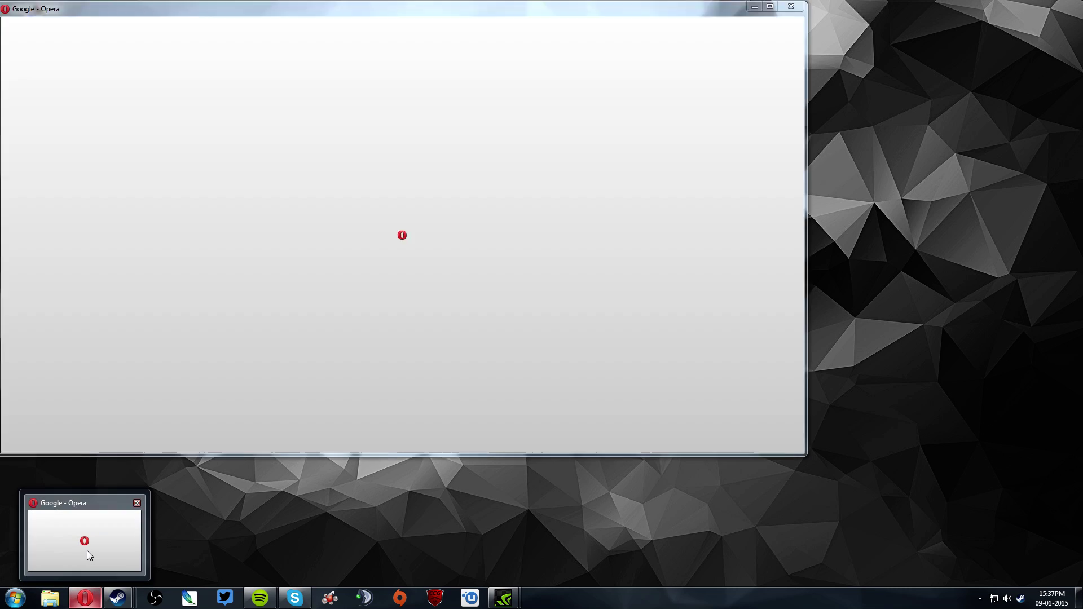
Maximize the Opera window and view Google's secure-connection info
{"action": "left_click", "coordinate": [87, 550]}
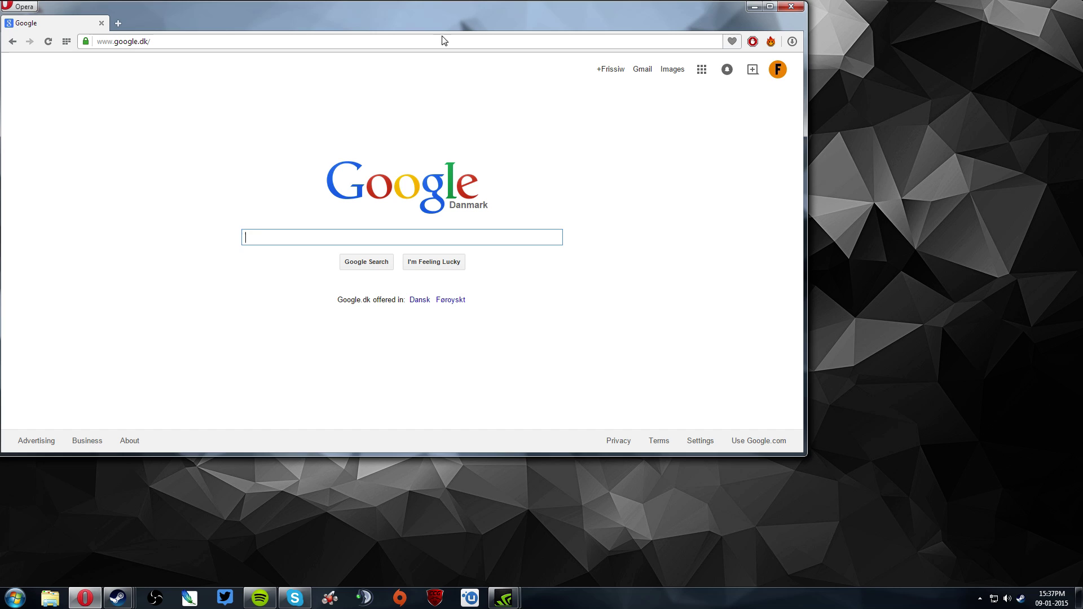
{"action": "double_click", "coordinate": [602, 19]}
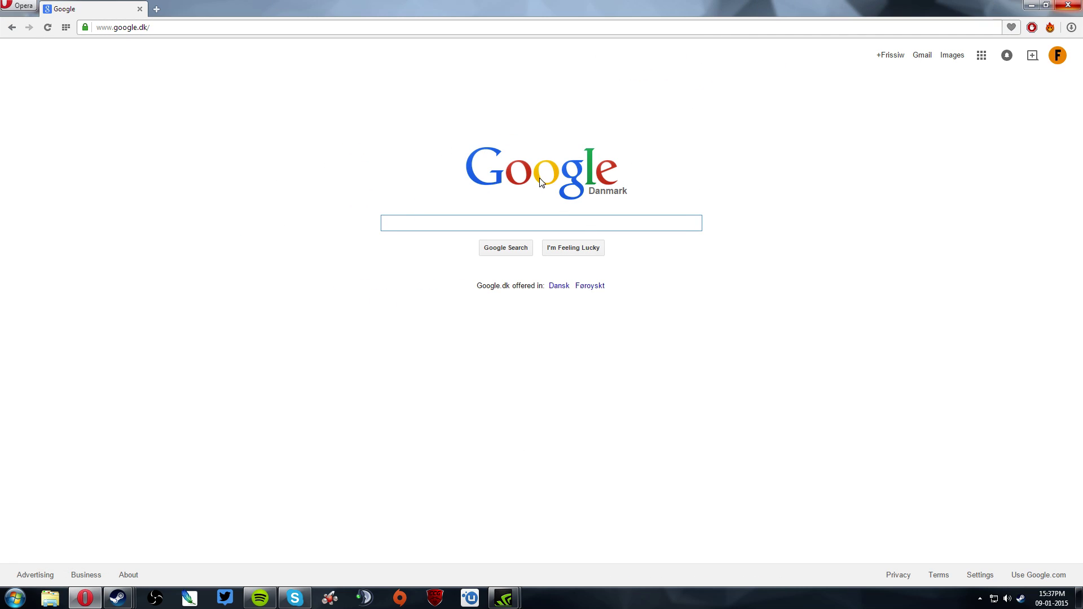
{"action": "left_click", "coordinate": [84, 28]}
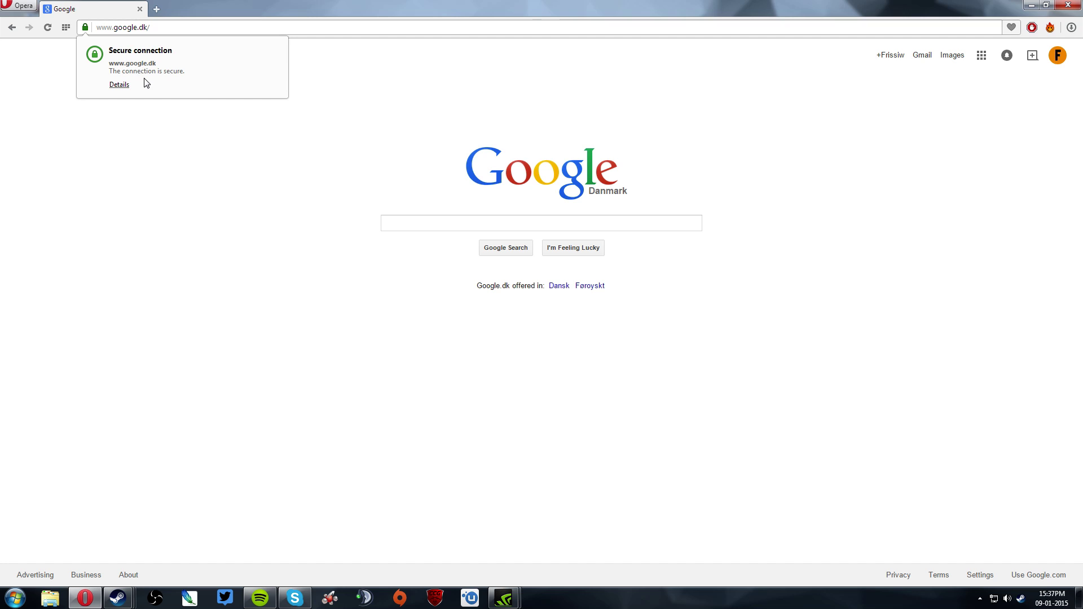
Search Google for youtube.com
{"action": "left_click", "coordinate": [187, 242]}
{"action": "left_click", "coordinate": [422, 221]}
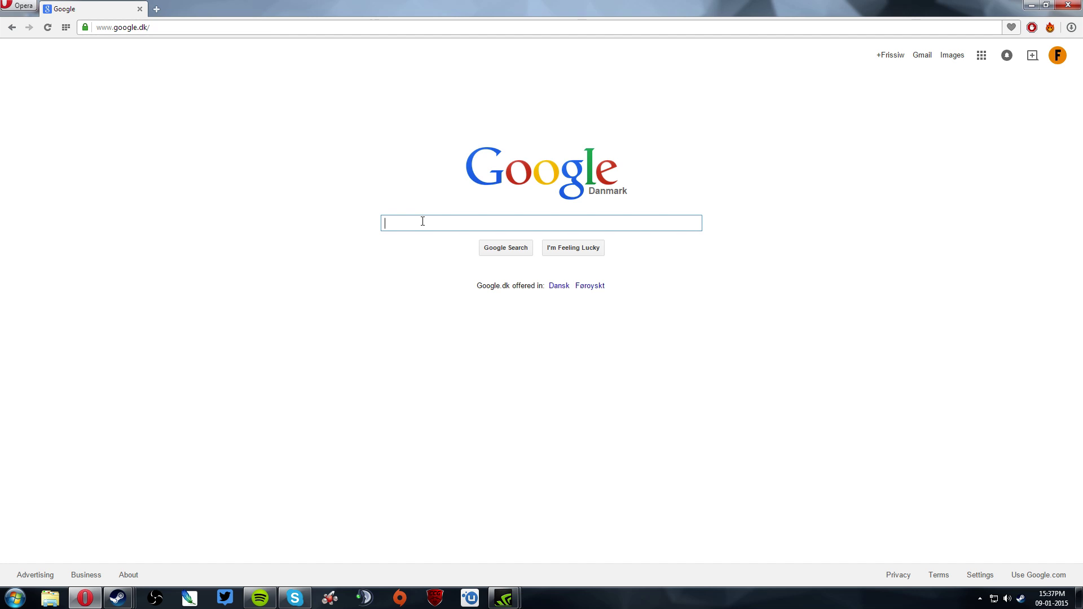
{"action": "type", "text": "youtube.com"}
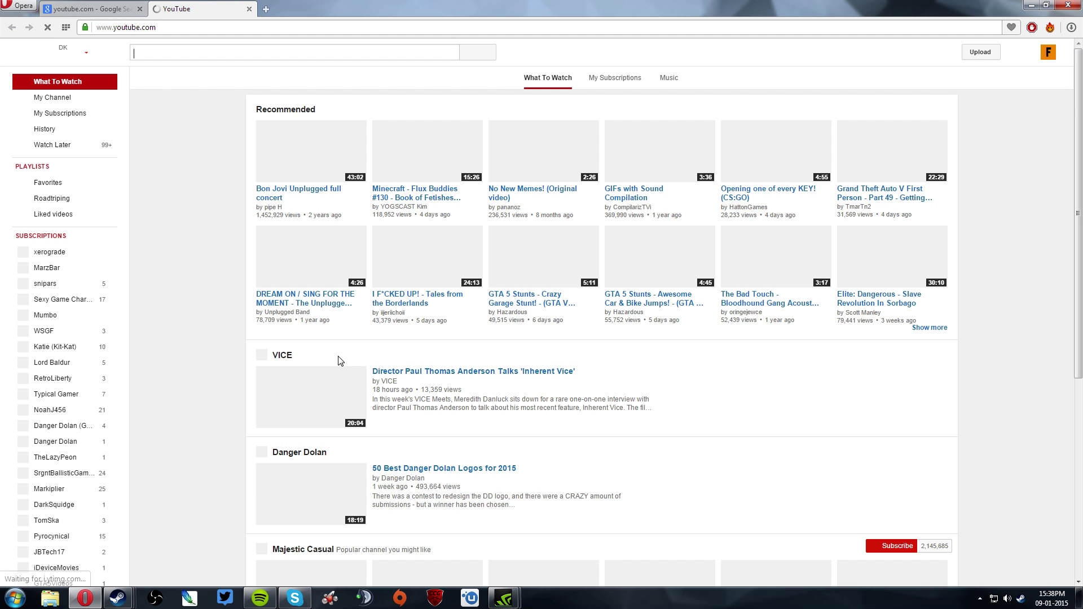
Scroll through the YouTube home page recommendations
{"action": "scroll", "coordinate": [340, 240], "scroll_direction": "down", "scroll_amount": 15}
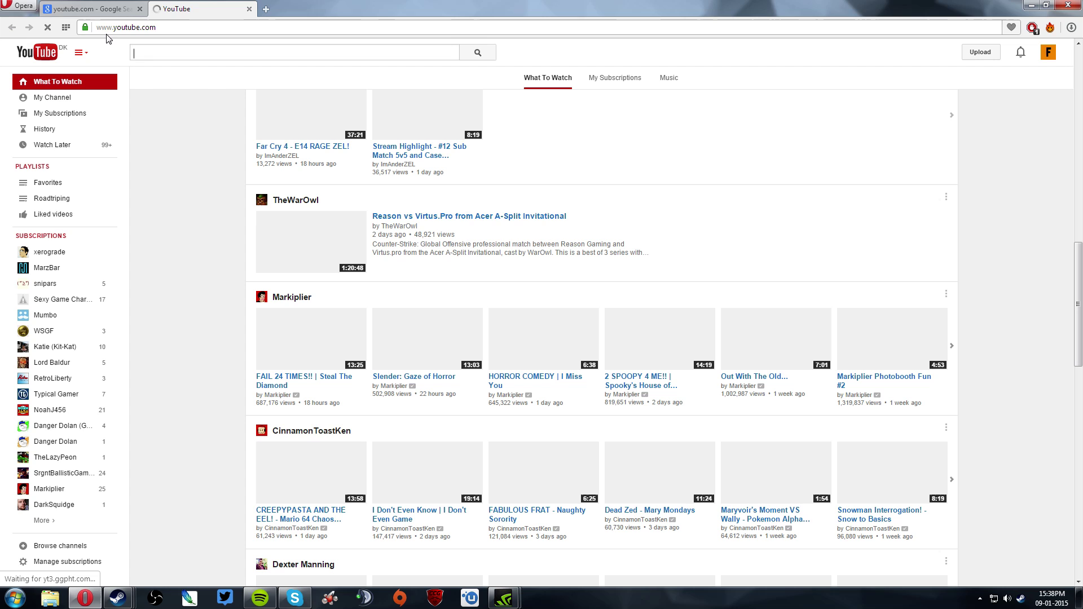
{"action": "scroll", "coordinate": [821, 221], "scroll_direction": "up", "scroll_amount": 15}
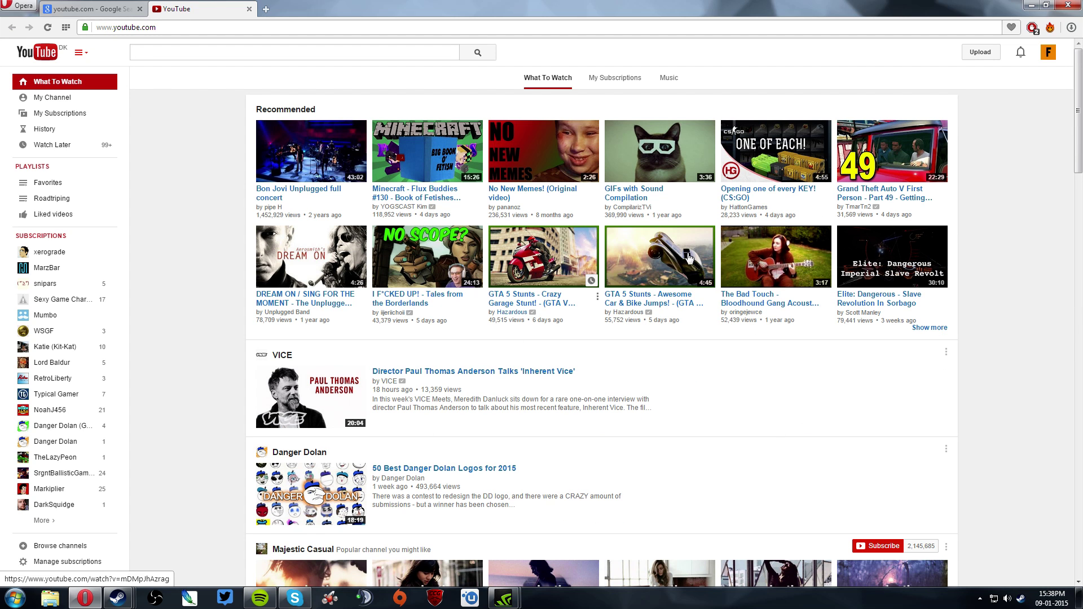
{"action": "scroll", "coordinate": [551, 124], "scroll_direction": "down", "scroll_amount": 4}
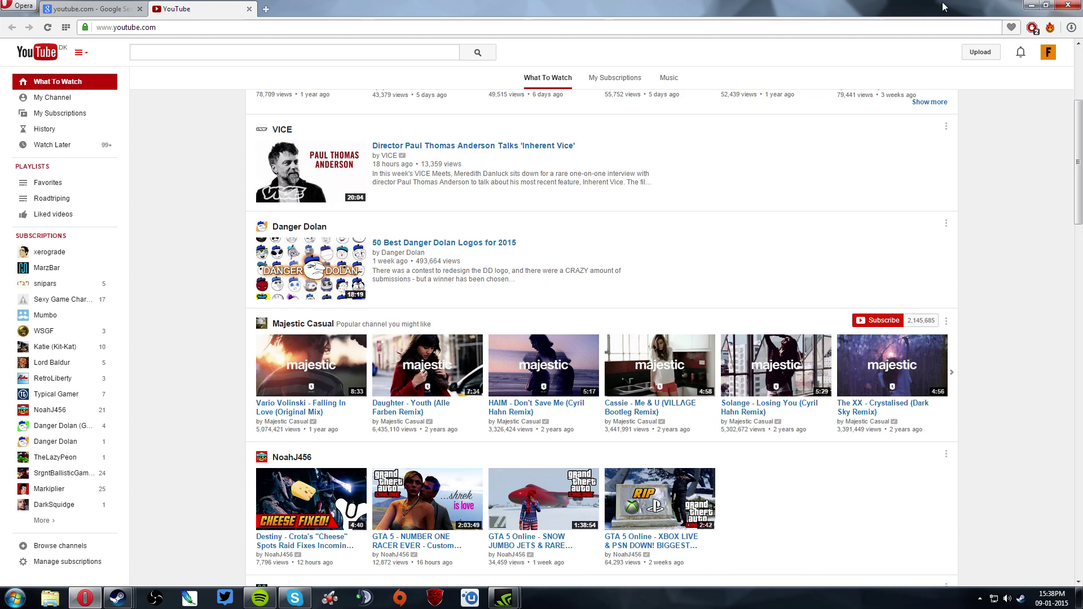
Check AdBlock's options for the page, then bring up Opera's main menu
{"action": "left_click", "coordinate": [1033, 27]}
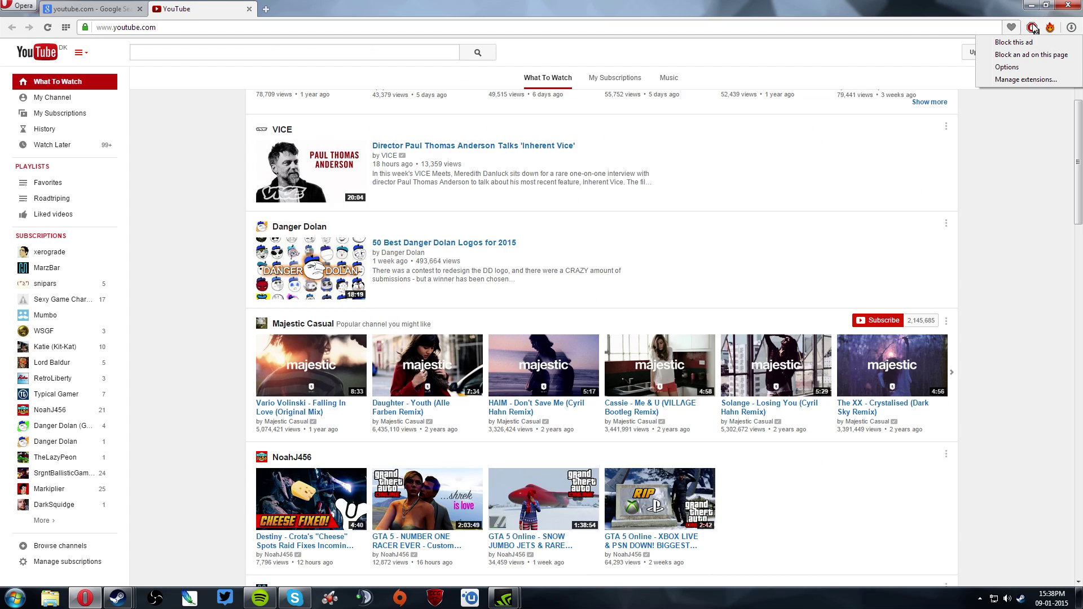
{"action": "left_click", "coordinate": [942, 278]}
{"action": "left_click", "coordinate": [24, 6]}
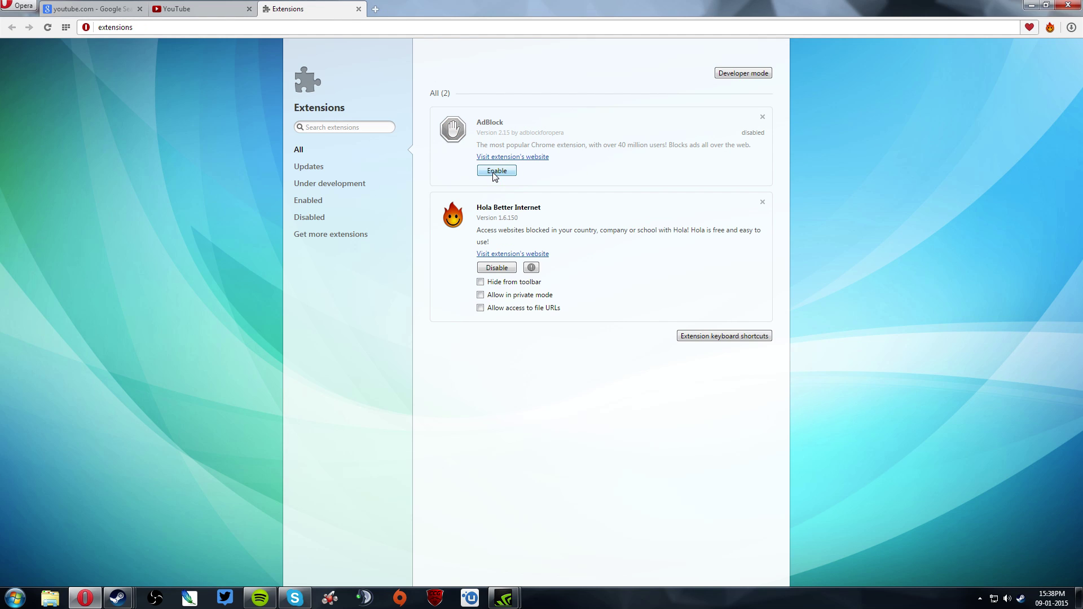
Close the Extensions tab and reload the YouTube home page
{"action": "left_click", "coordinate": [359, 9]}
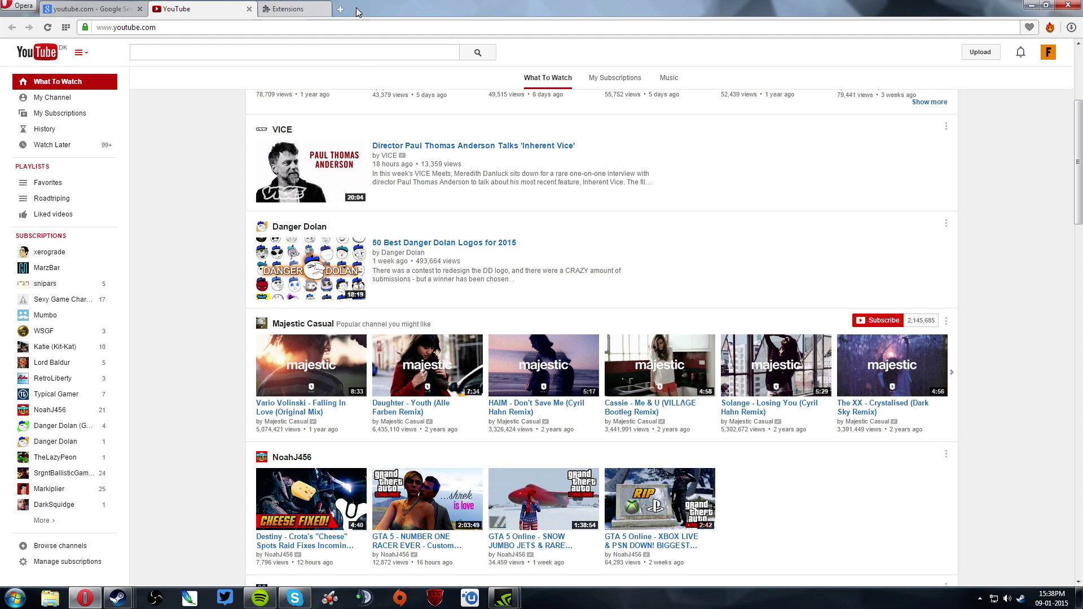
{"action": "left_click", "coordinate": [129, 26]}
{"action": "key", "text": "Return"}
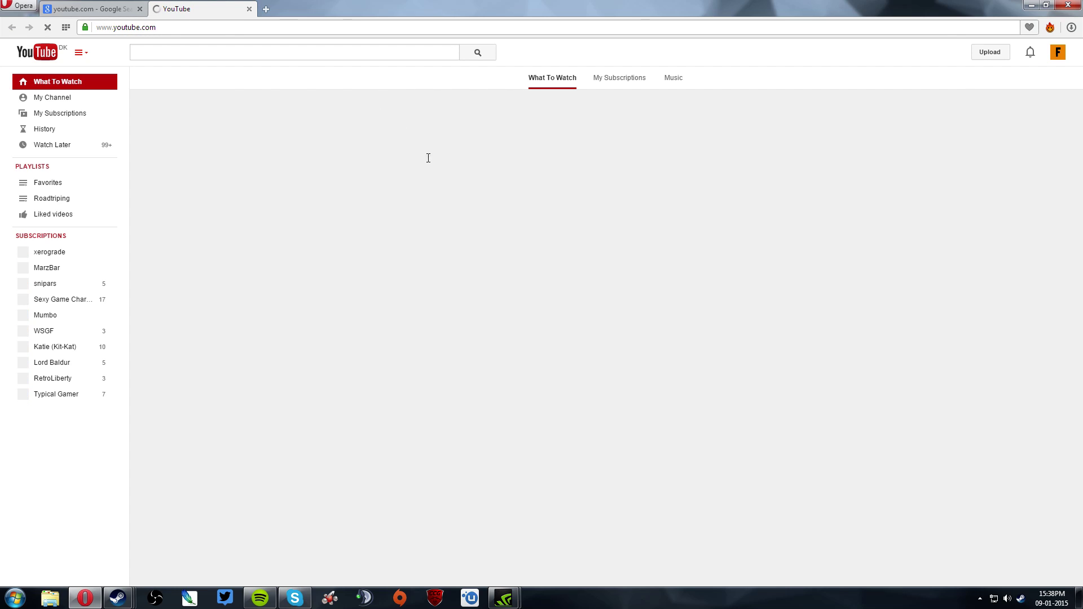
Scroll through the reloaded home page's recommendations and subscription feeds
{"action": "scroll", "coordinate": [280, 319], "scroll_direction": "down", "scroll_amount": 8}
{"action": "scroll", "coordinate": [296, 311], "scroll_direction": "up", "scroll_amount": 8}
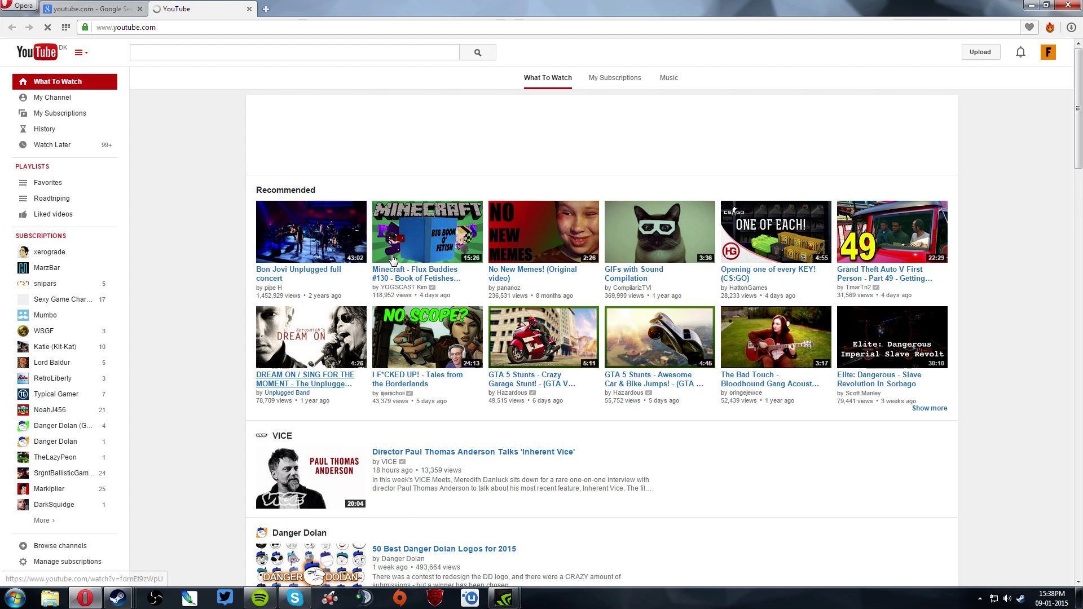
{"action": "scroll", "coordinate": [426, 265], "scroll_direction": "down", "scroll_amount": 4}
{"action": "scroll", "coordinate": [425, 198], "scroll_direction": "up", "scroll_amount": 1}
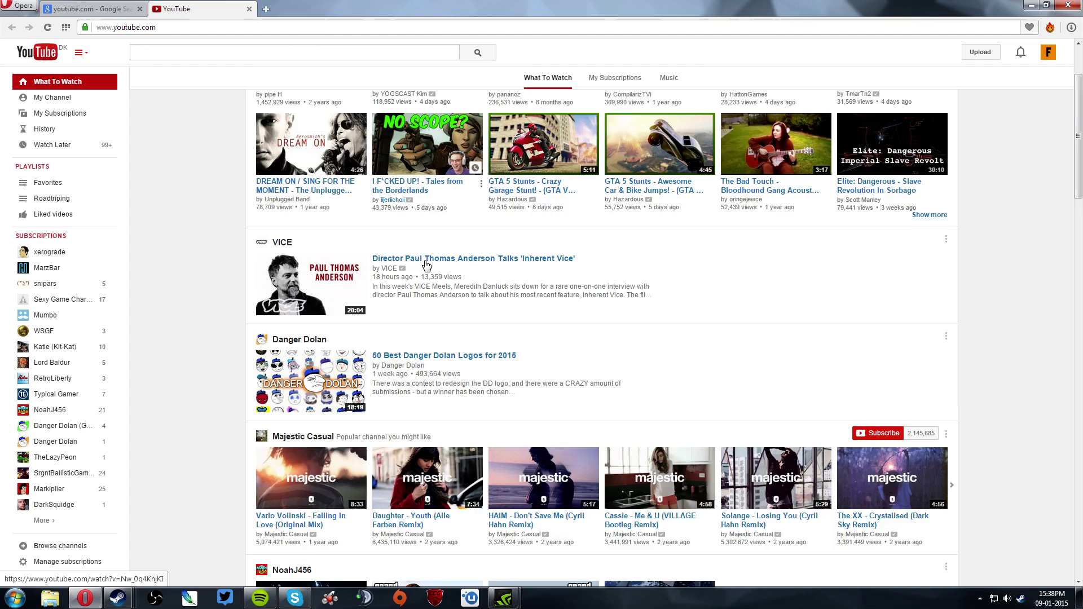
{"action": "scroll", "coordinate": [425, 266], "scroll_direction": "down", "scroll_amount": 6}
{"action": "scroll", "coordinate": [382, 292], "scroll_direction": "down", "scroll_amount": 7}
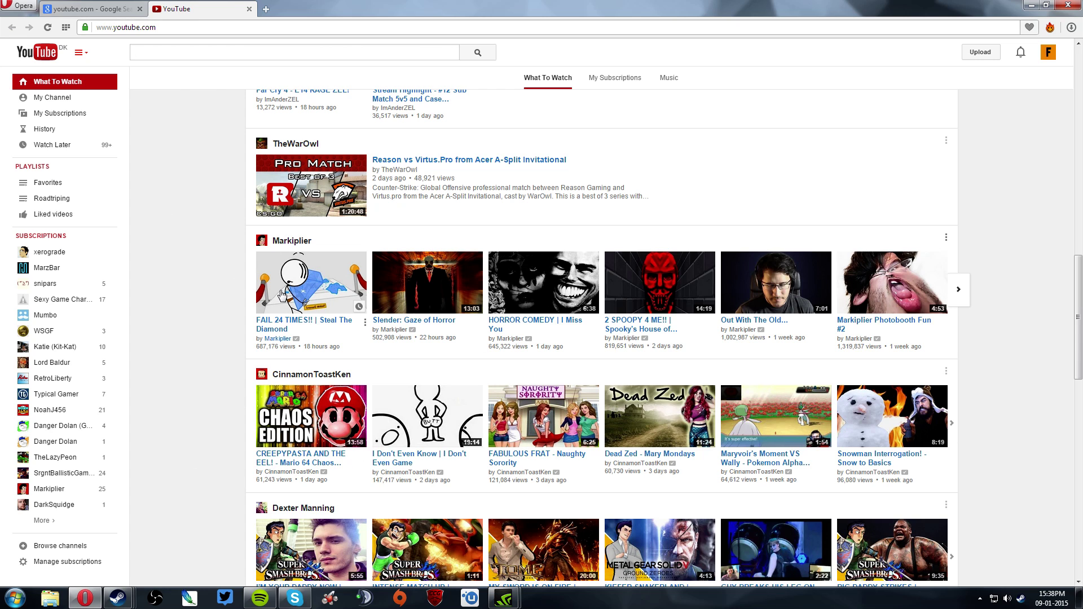
Play the 'FAIL 24 TIMES!! | Steal The Diamond' video, then close its tab
{"action": "left_click", "coordinate": [282, 295]}
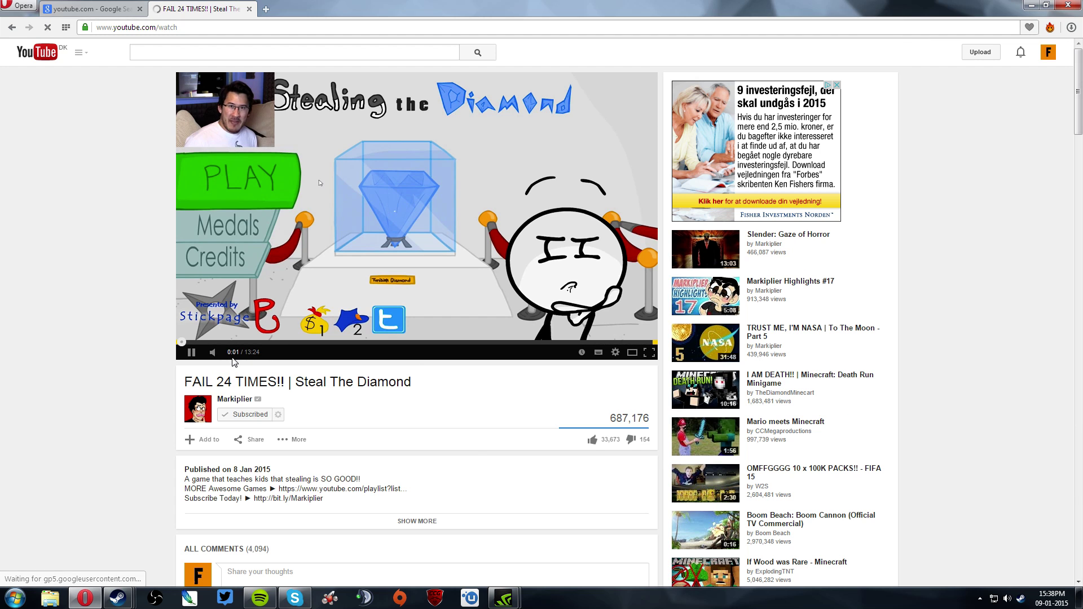
{"action": "left_click", "coordinate": [171, 27]}
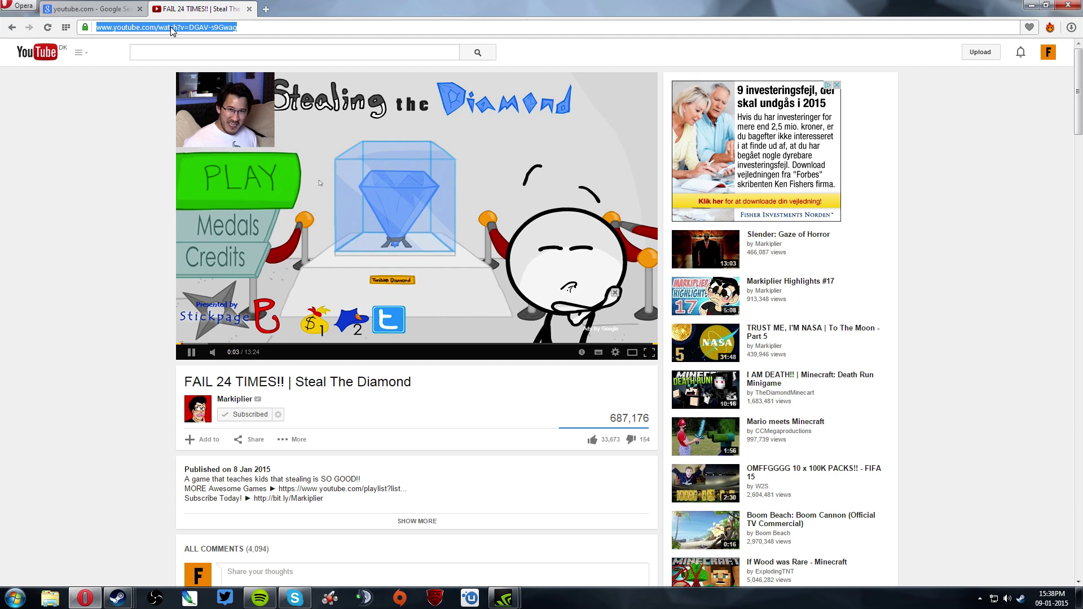
{"action": "left_click", "coordinate": [250, 9]}
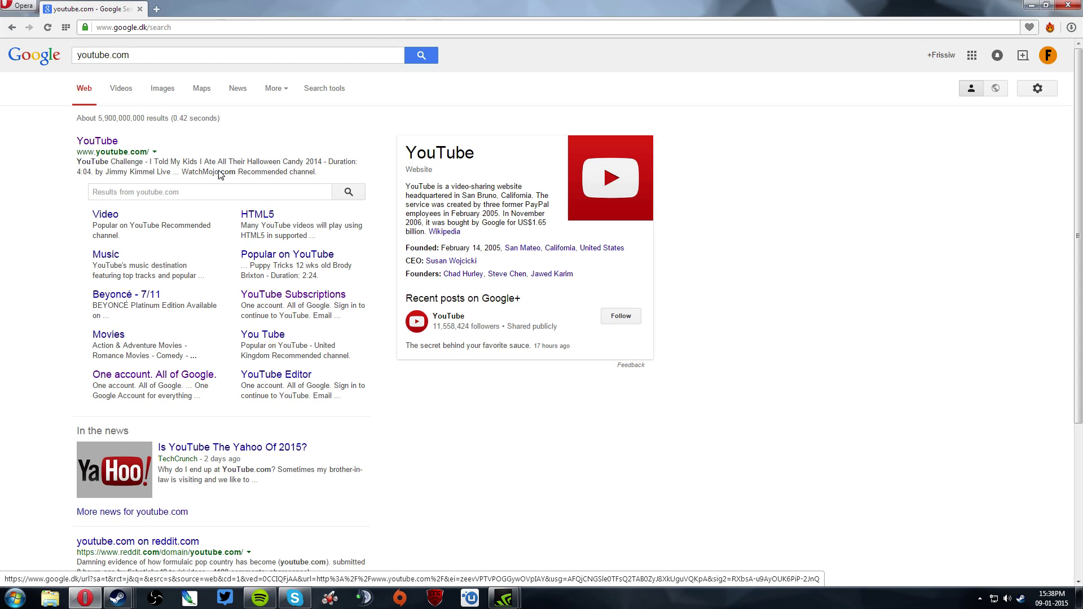
{"action": "left_click", "coordinate": [181, 28]}
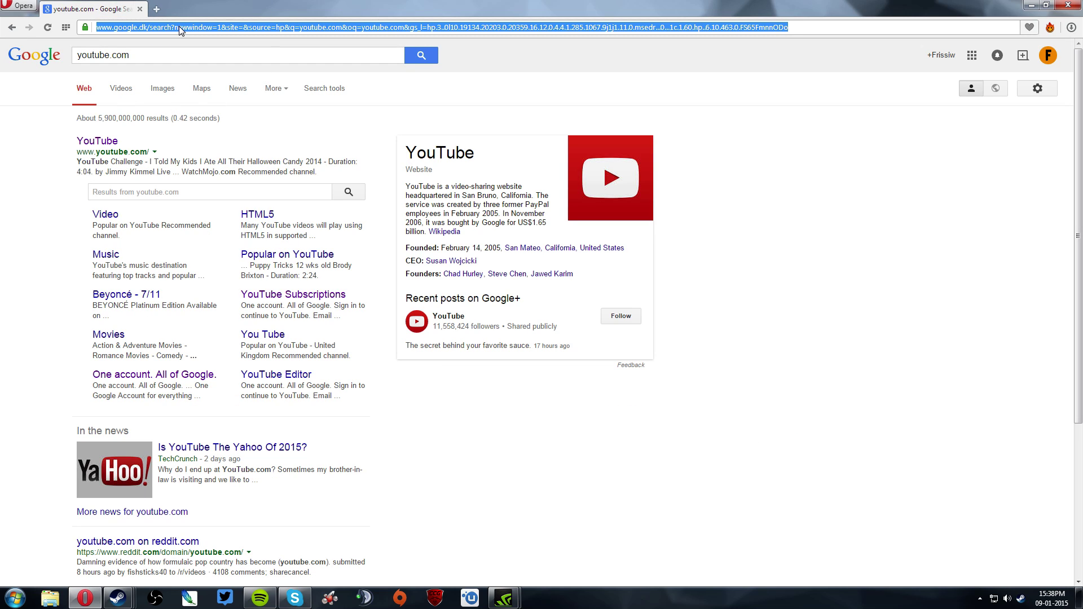
Try a private window, then visit AdBlock's support site and enable AdBlock in Extensions
{"action": "key", "text": "ctrl+shift+n"}
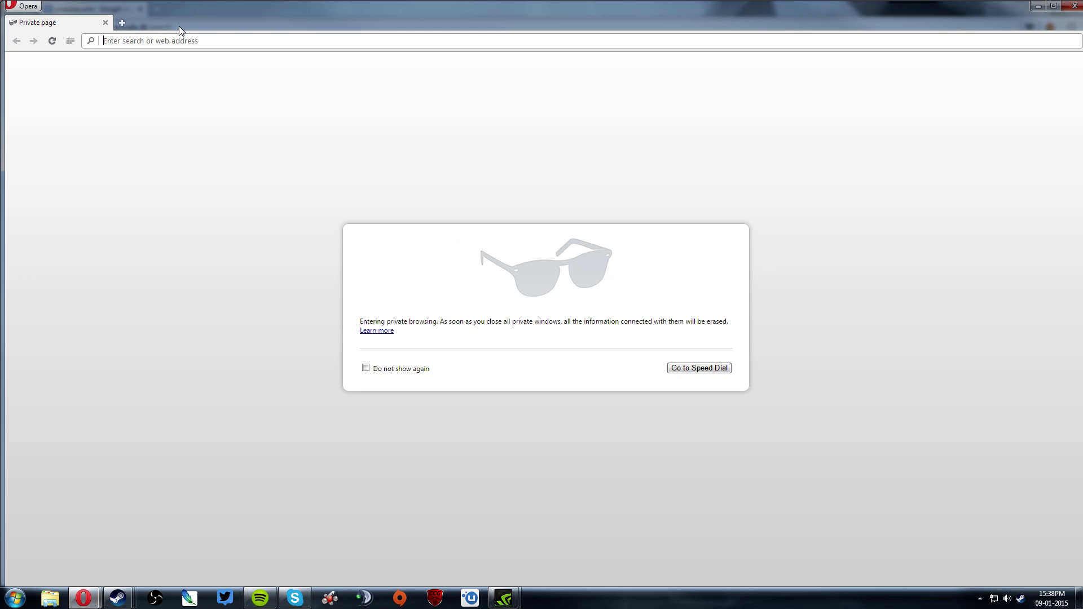
{"action": "left_click", "coordinate": [1075, 6]}
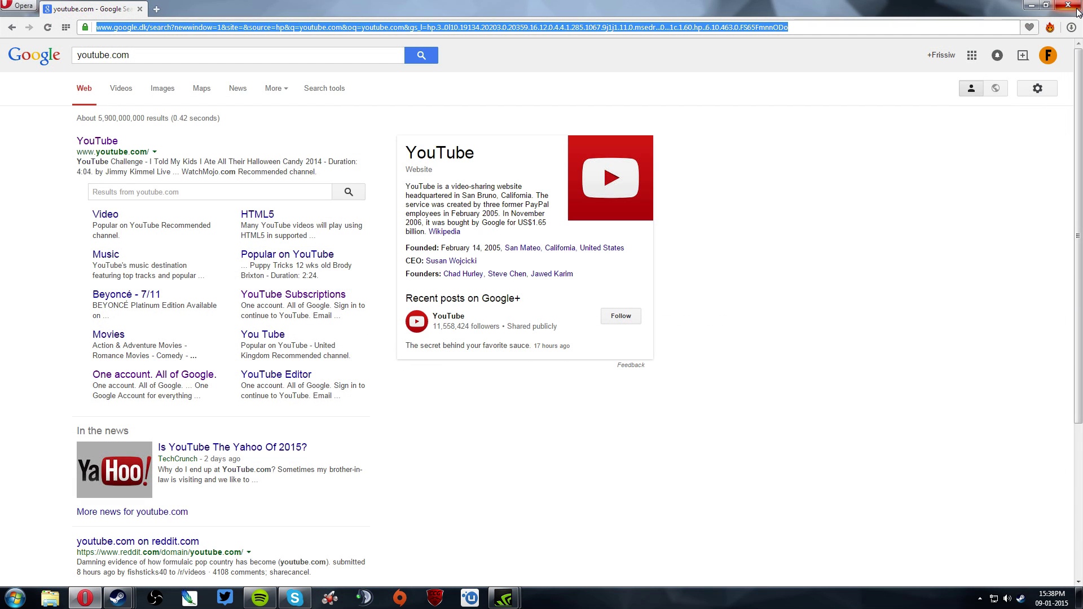
{"action": "key", "text": "ctrl+shift+e"}
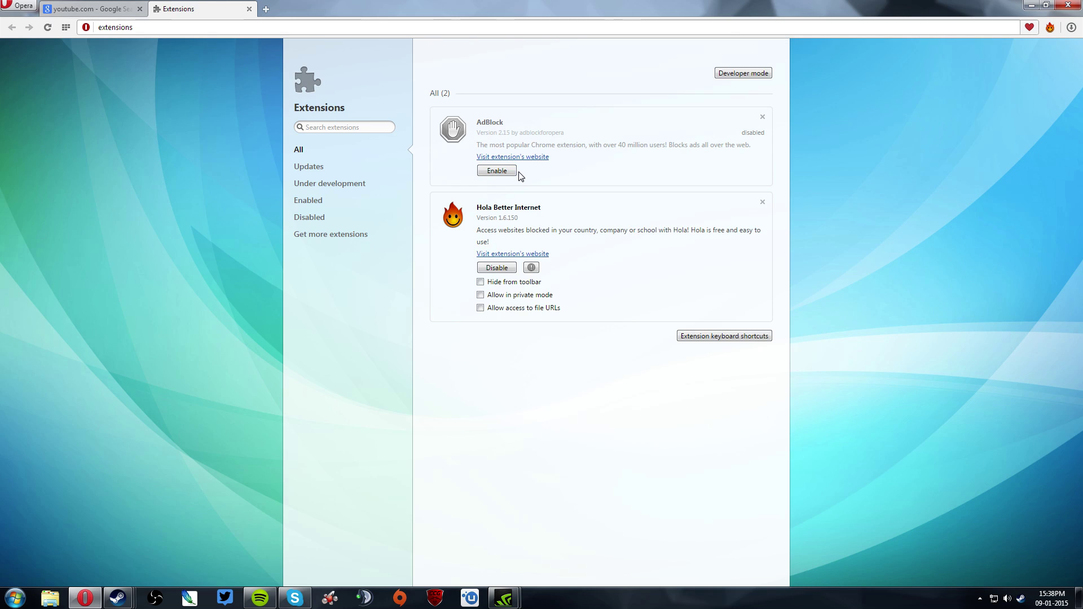
{"action": "left_click", "coordinate": [496, 158]}
{"action": "key", "text": "ctrl+w"}
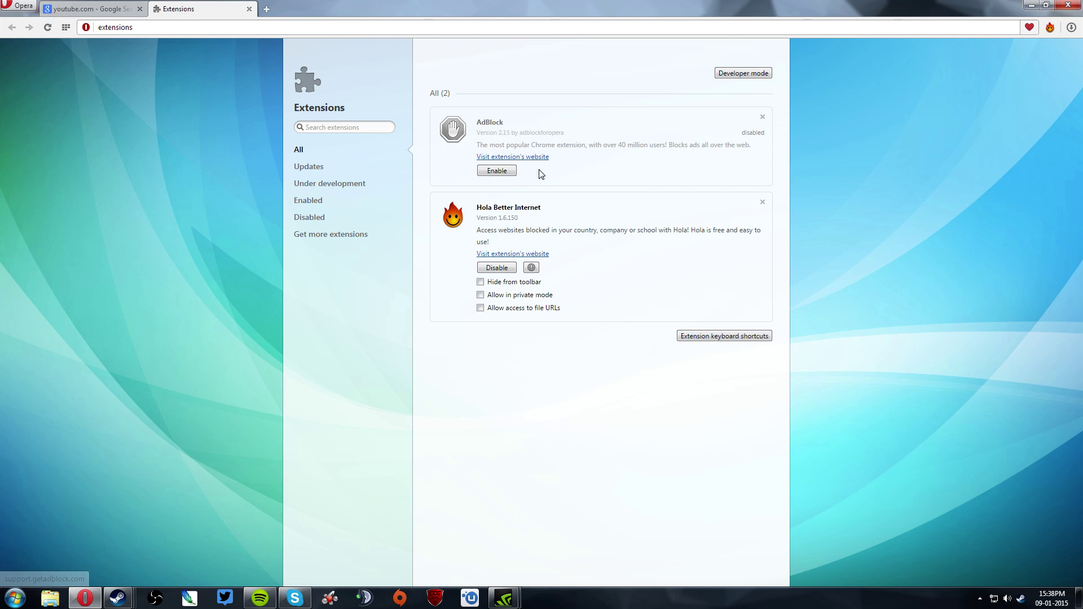
{"action": "left_click", "coordinate": [491, 171]}
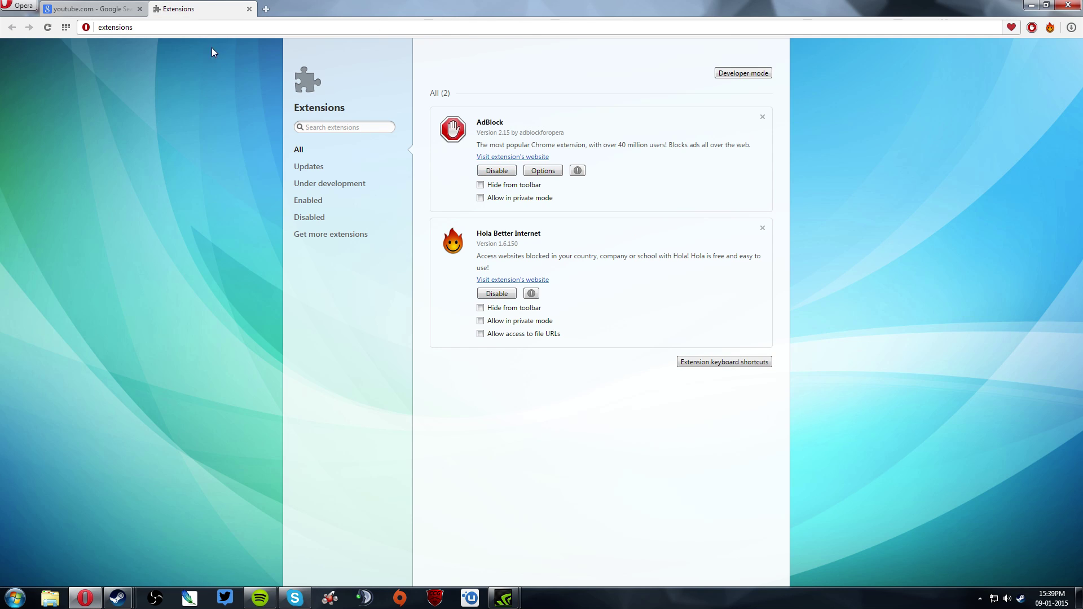
Close the Extensions and Speed Dial tabs and load reddit.com in the remaining tab
{"action": "left_click", "coordinate": [266, 9]}
{"action": "left_click", "coordinate": [248, 9]}
{"action": "left_click", "coordinate": [249, 9]}
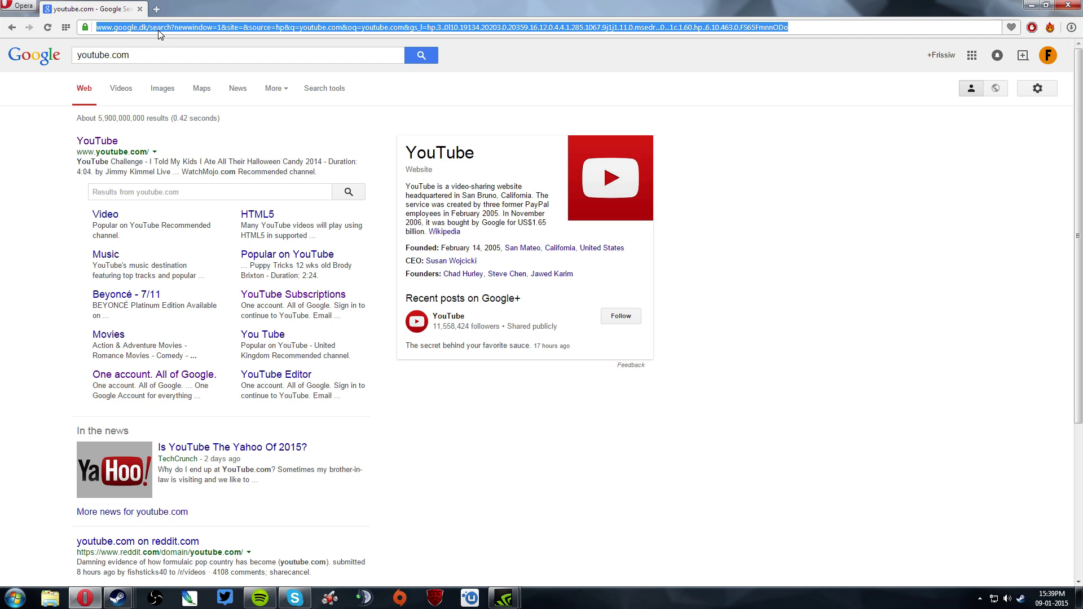
{"action": "type", "text": "reddit.com"}
{"action": "key", "text": "Return"}
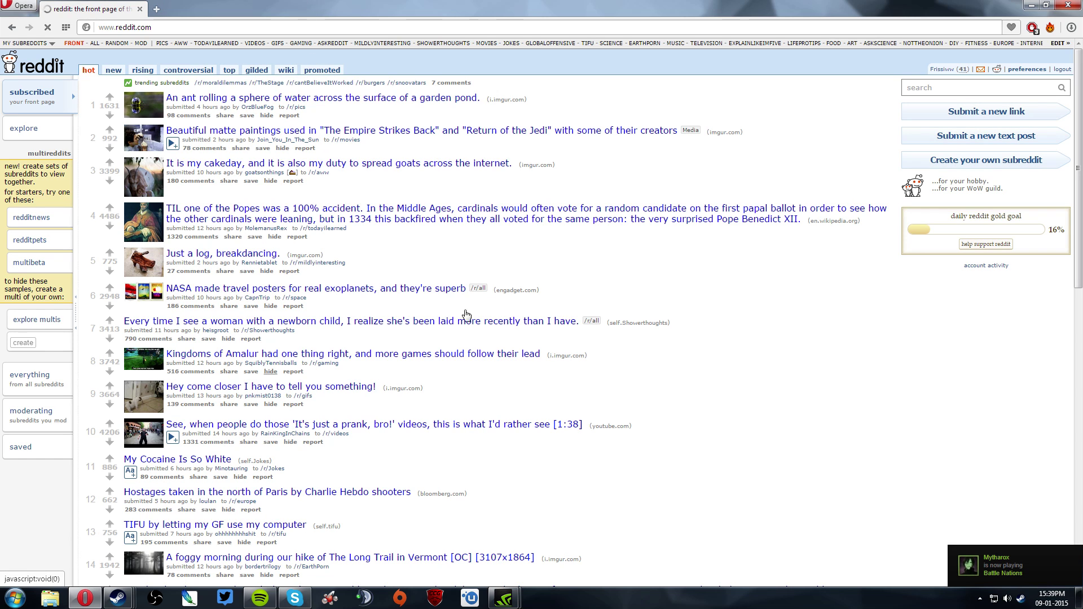
Open the 'Just a log, breakdancing.' post, then close Opera to restart it
{"action": "left_click", "coordinate": [254, 254]}
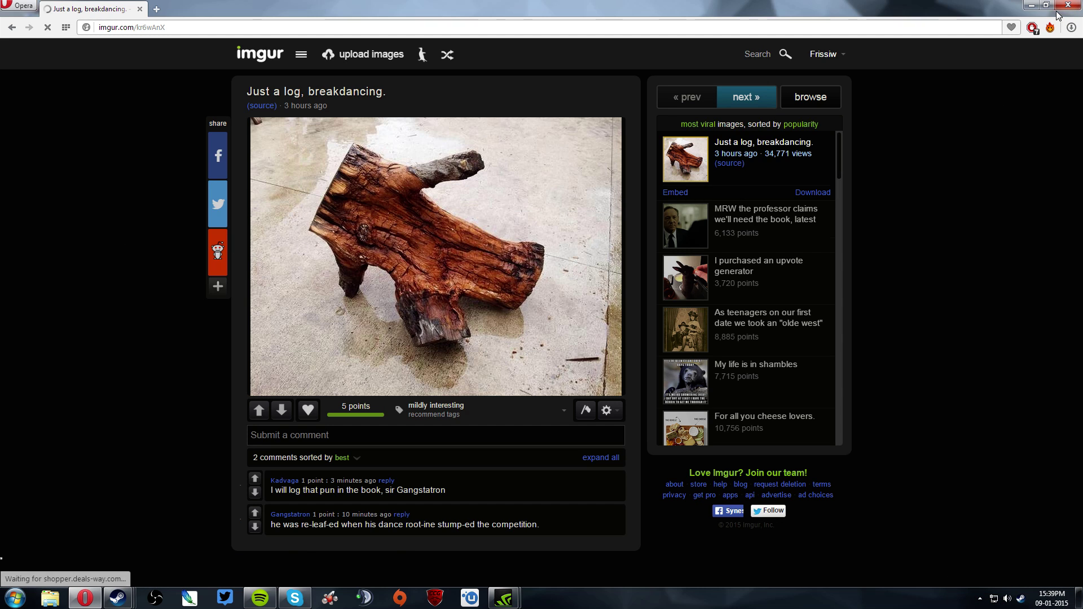
{"action": "left_click", "coordinate": [1067, 5]}
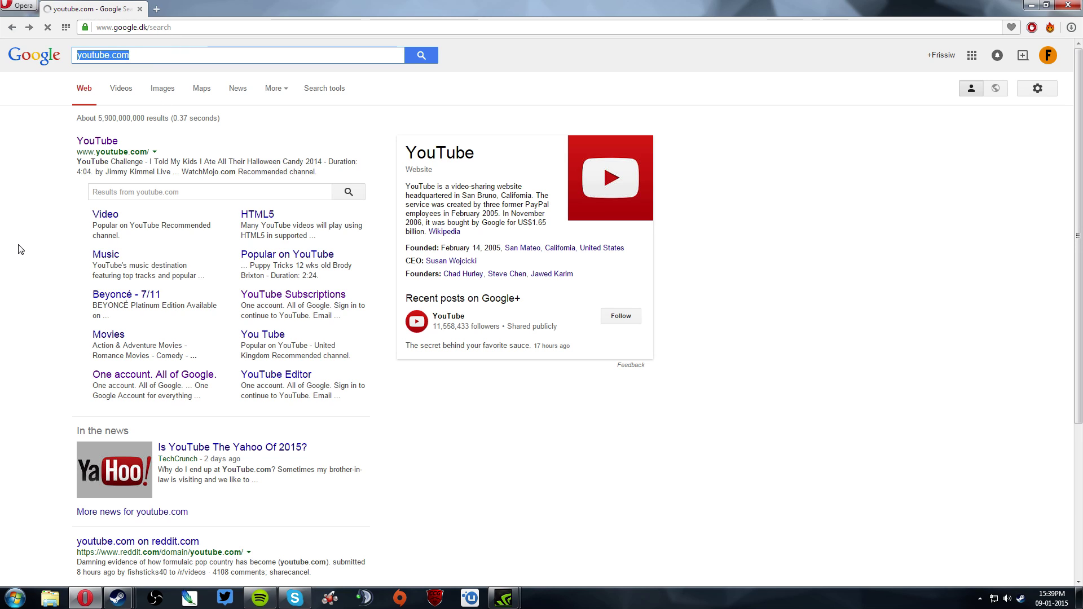
Search Google for twitter.com, open Twitter, and preview FaZe BEAST's profile summary
{"action": "type", "text": "twit"}
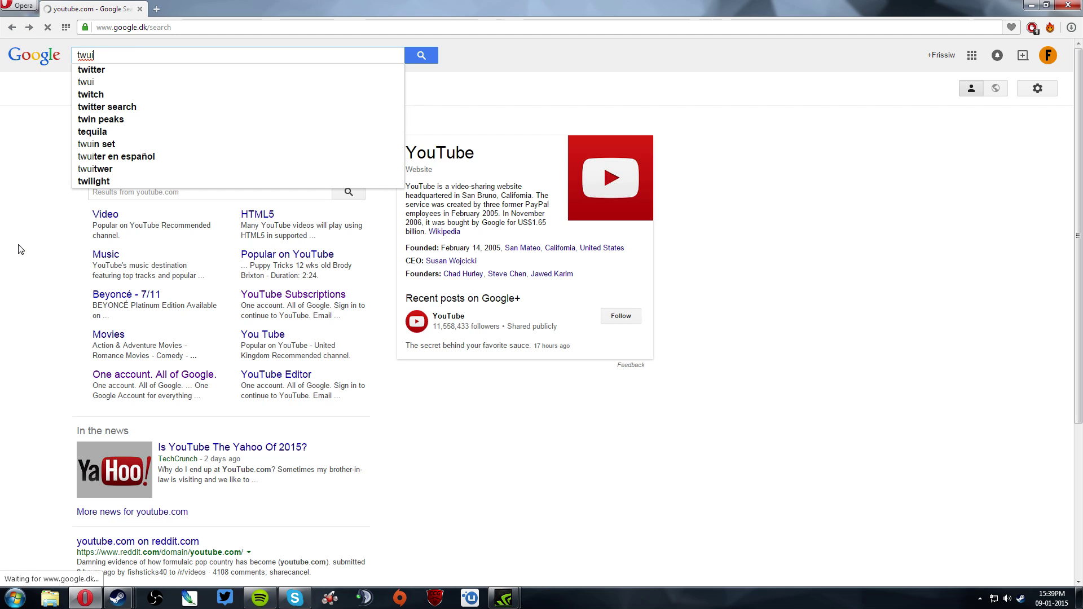
{"action": "key", "text": "BackSpace"}
{"action": "type", "text": "tter"}
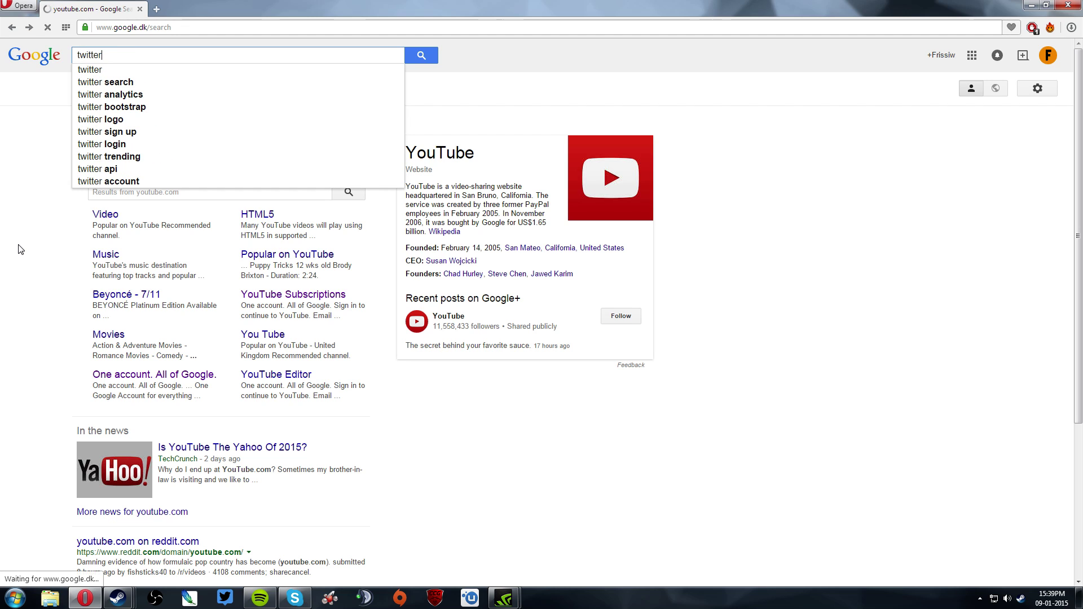
{"action": "type", "text": ".com"}
{"action": "key", "text": "Return"}
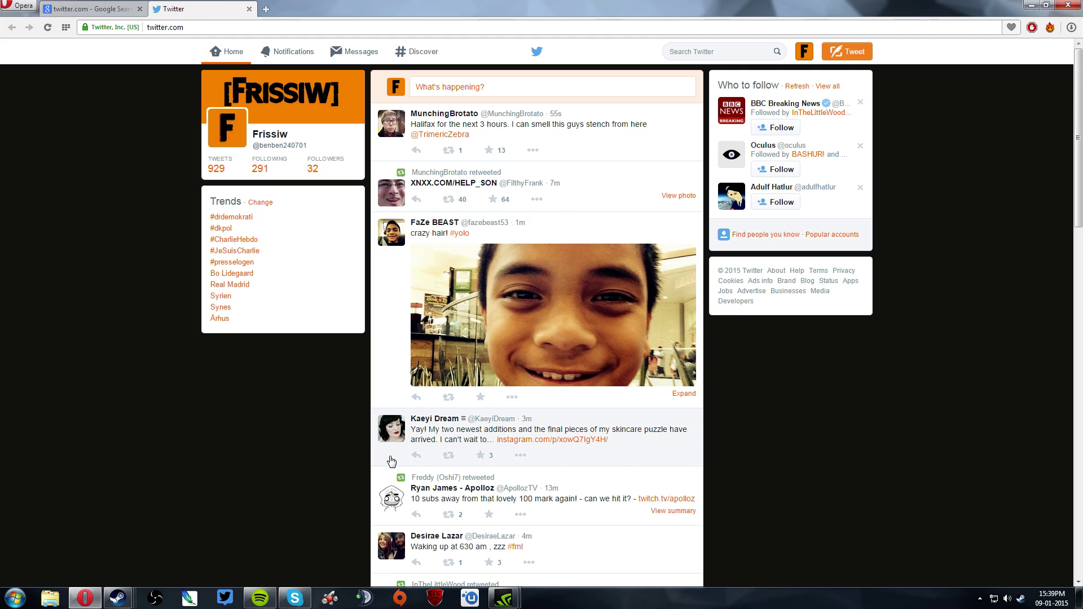
{"action": "left_click", "coordinate": [418, 222]}
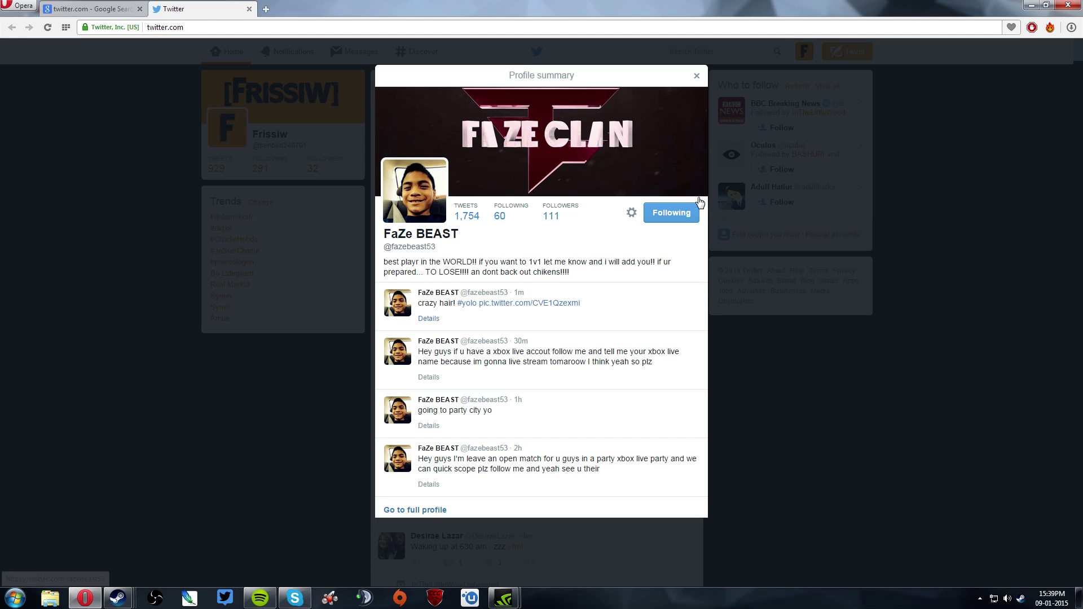
{"action": "left_click", "coordinate": [715, 451]}
{"action": "scroll", "coordinate": [294, 339], "scroll_direction": "down", "scroll_amount": 7}
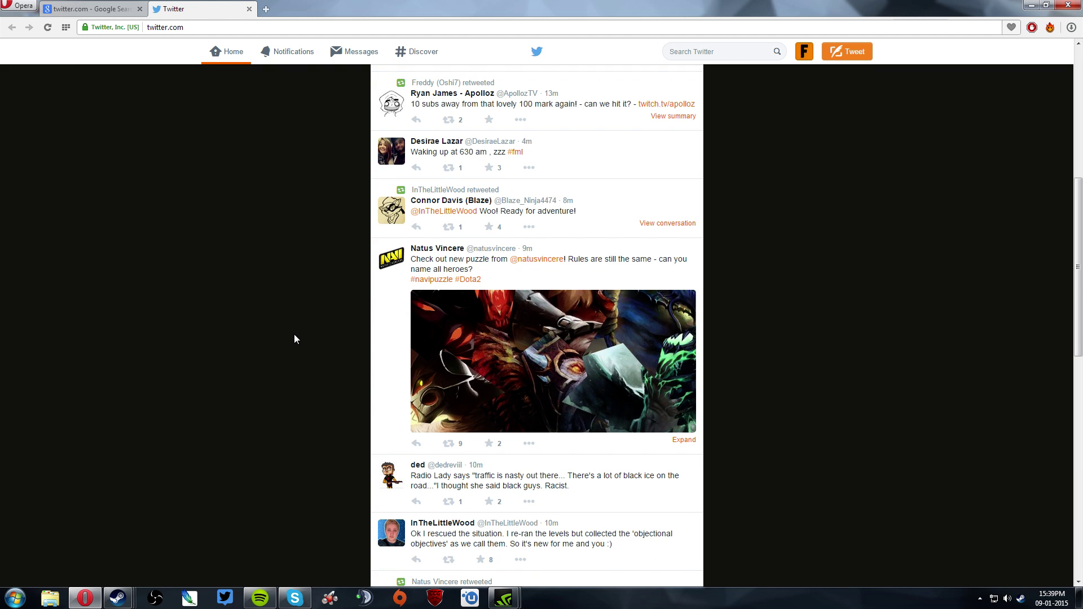
{"action": "scroll", "coordinate": [294, 338], "scroll_direction": "down", "scroll_amount": 20}
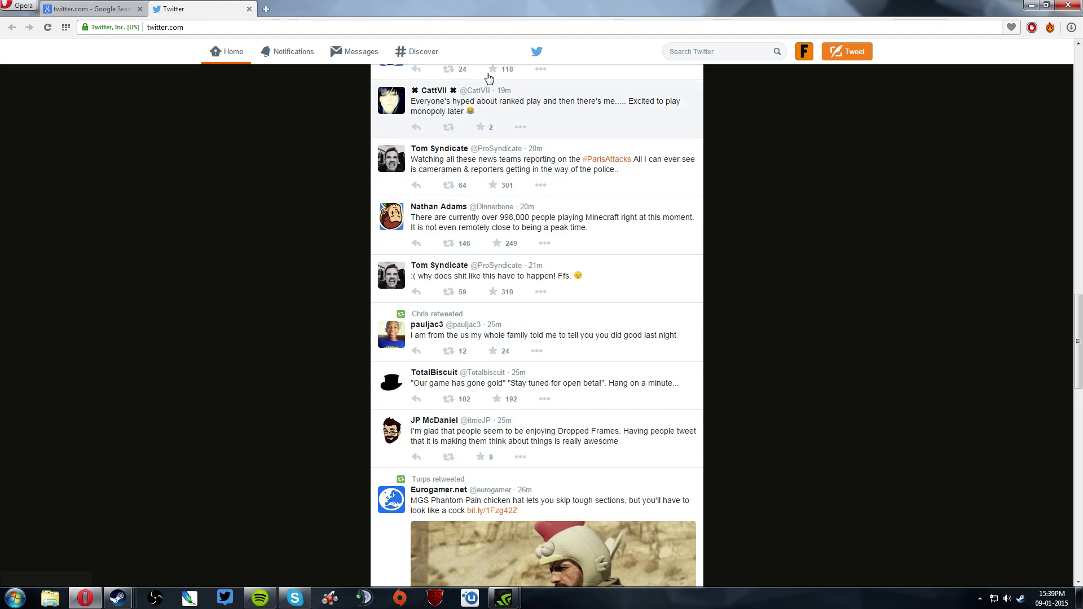
{"action": "scroll", "coordinate": [488, 78], "scroll_direction": "down", "scroll_amount": 10}
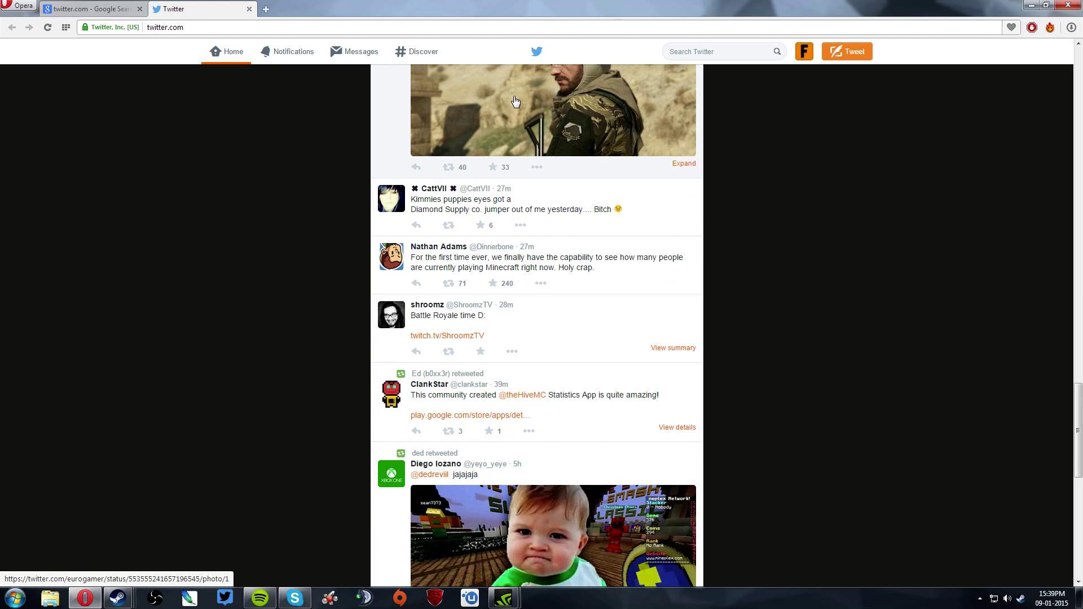
{"action": "left_click", "coordinate": [1077, 4]}
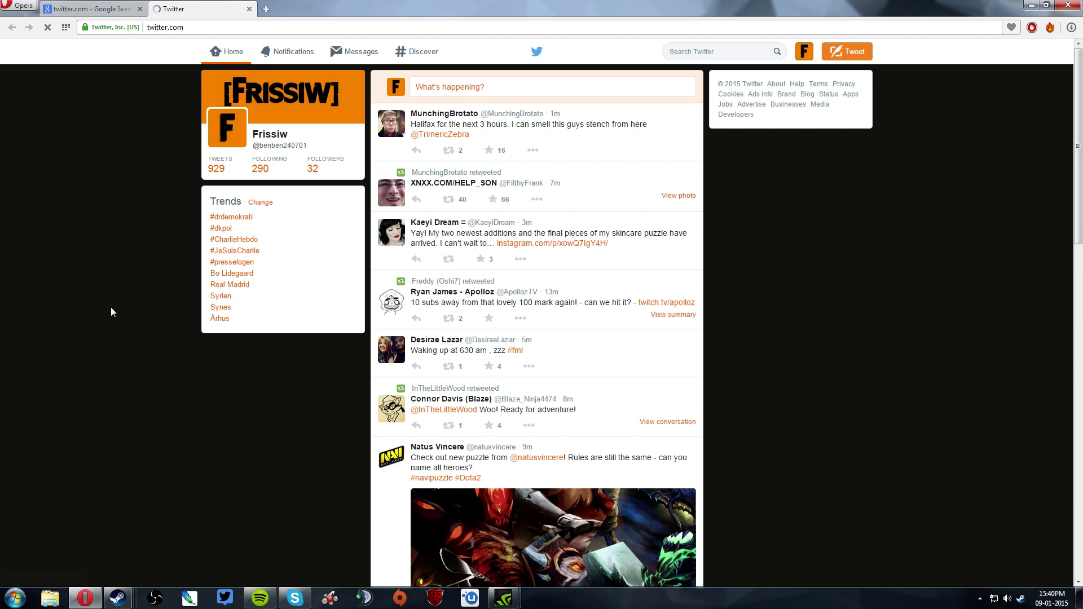
On the home timeline, favourite Nerd³'s road-trip tweet and retweet InTheLittleWood's Captain Toad tweet
{"action": "scroll", "coordinate": [738, 126], "scroll_direction": "down", "scroll_amount": 15}
{"action": "scroll", "coordinate": [641, 240], "scroll_direction": "up", "scroll_amount": 5}
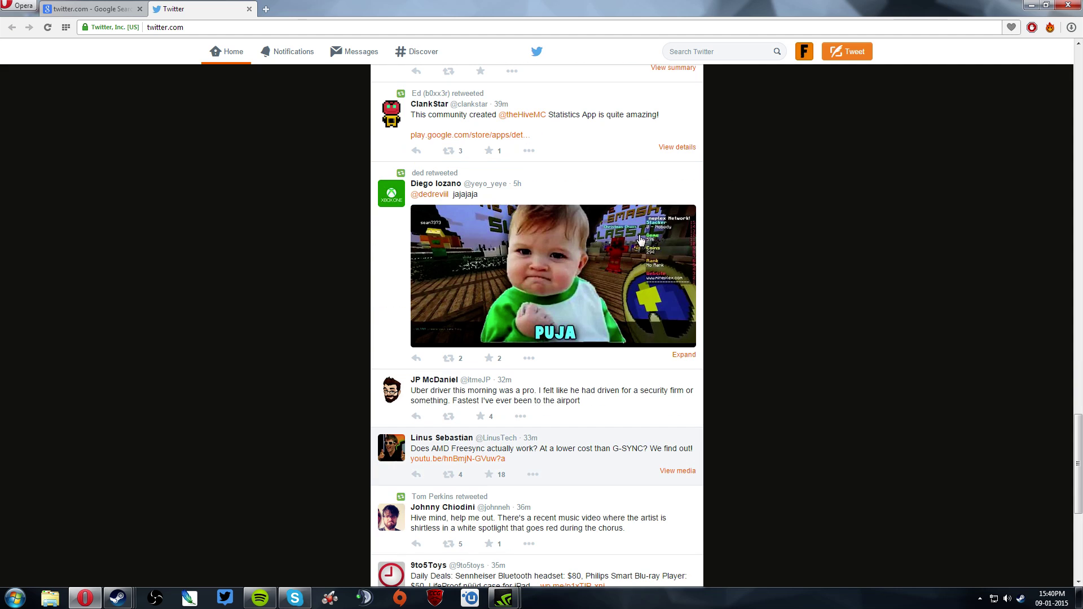
{"action": "scroll", "coordinate": [652, 315], "scroll_direction": "down", "scroll_amount": 8}
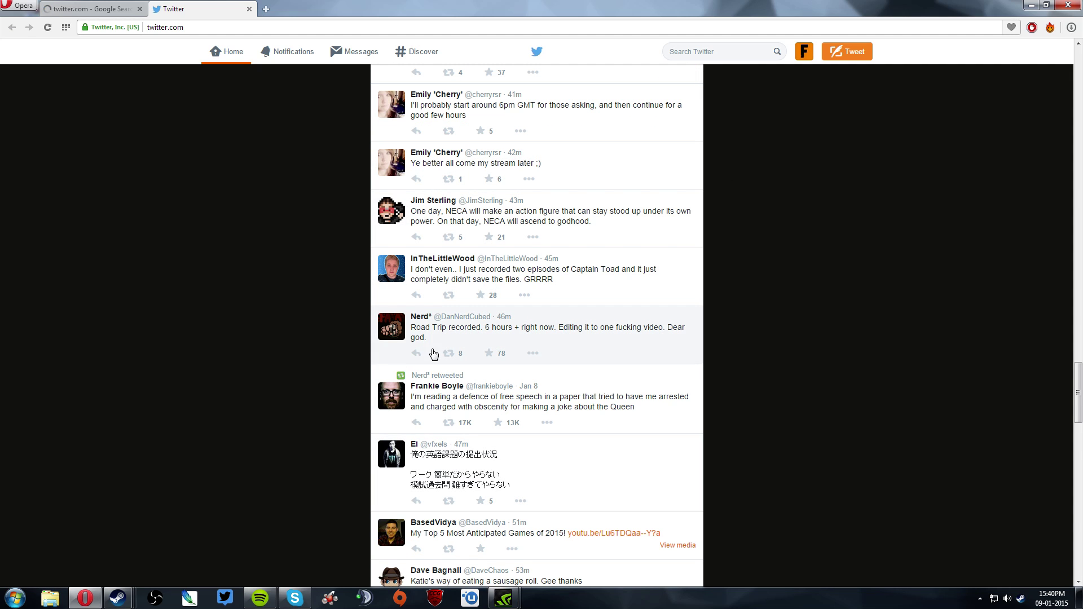
{"action": "left_click", "coordinate": [500, 354]}
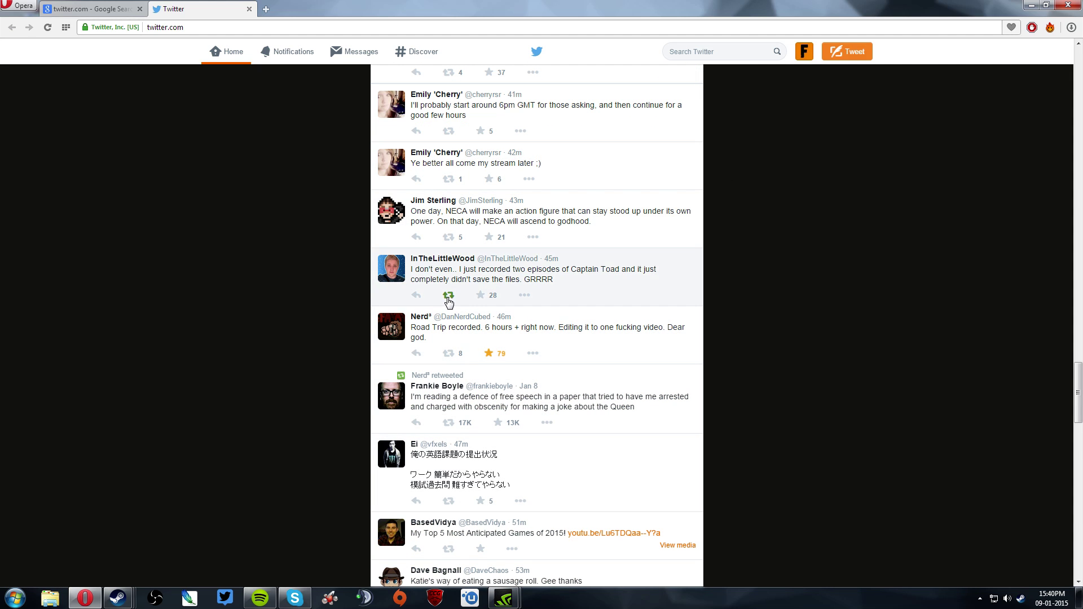
{"action": "left_click", "coordinate": [665, 354]}
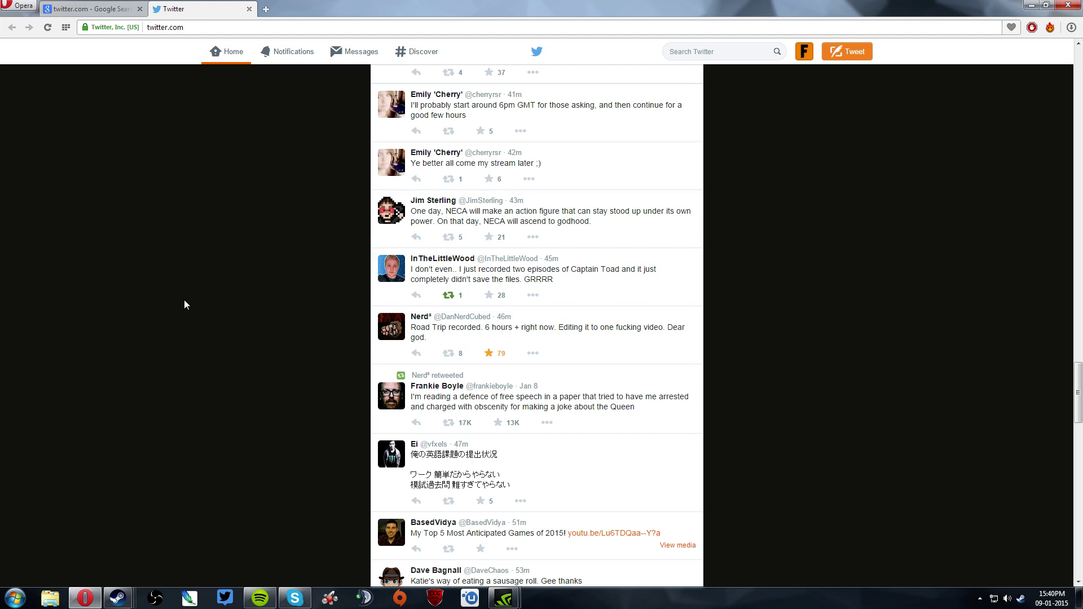
{"action": "scroll", "coordinate": [512, 247], "scroll_direction": "down", "scroll_amount": 5}
{"action": "scroll", "coordinate": [512, 247], "scroll_direction": "down", "scroll_amount": 18}
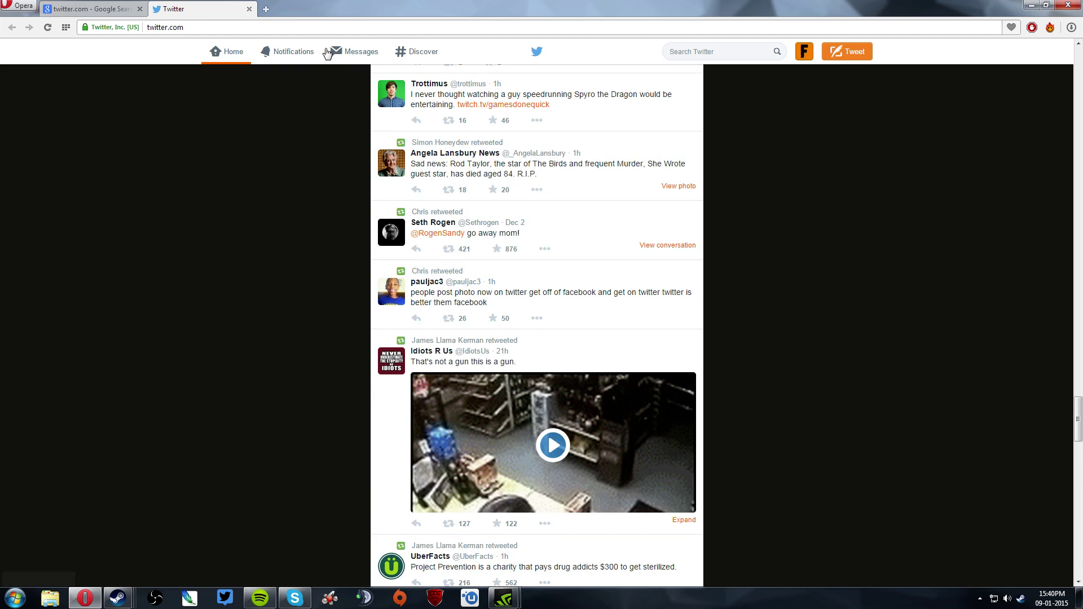
Jump to the top of the timeline, then load reddit.com from the address bar
{"action": "left_click", "coordinate": [226, 51]}
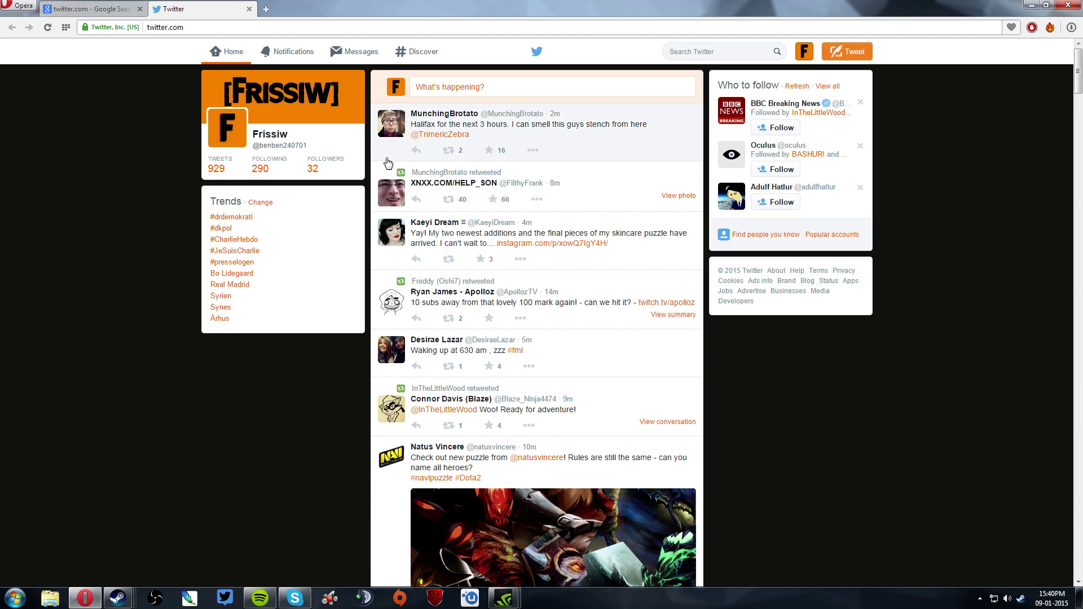
{"action": "left_click_drag", "start_coordinate": [426, 125], "coordinate": [510, 125]}
{"action": "left_click", "coordinate": [178, 30]}
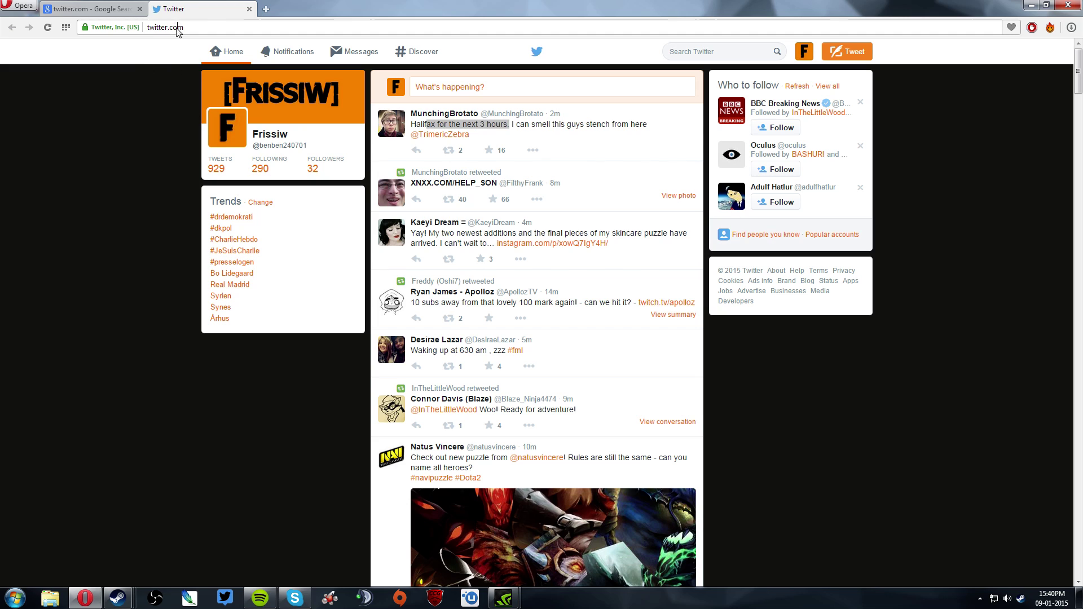
{"action": "type", "text": "reddity"}
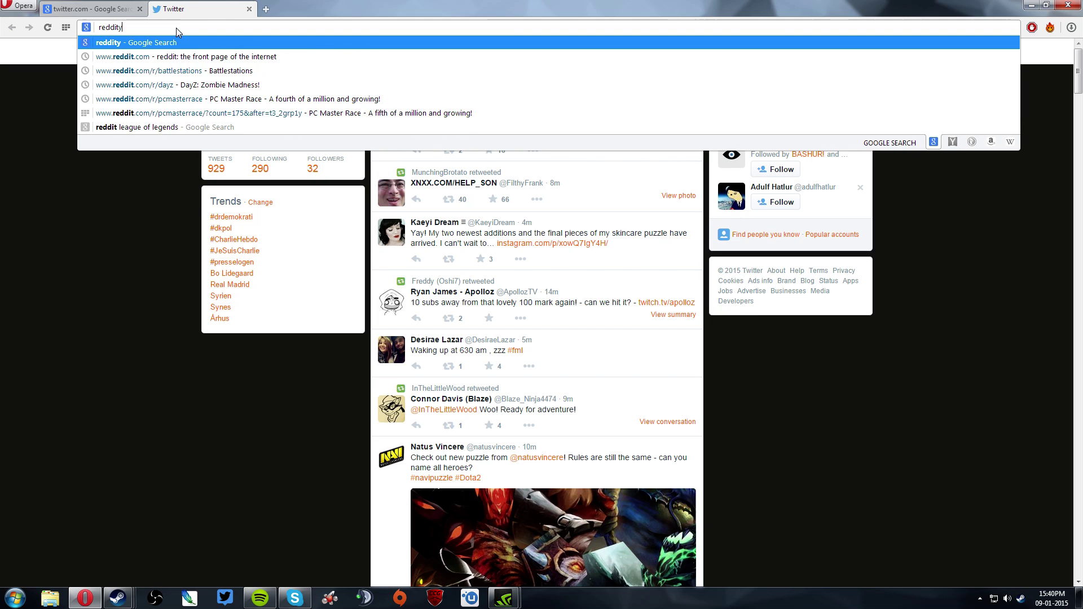
{"action": "key", "text": "BackSpace"}
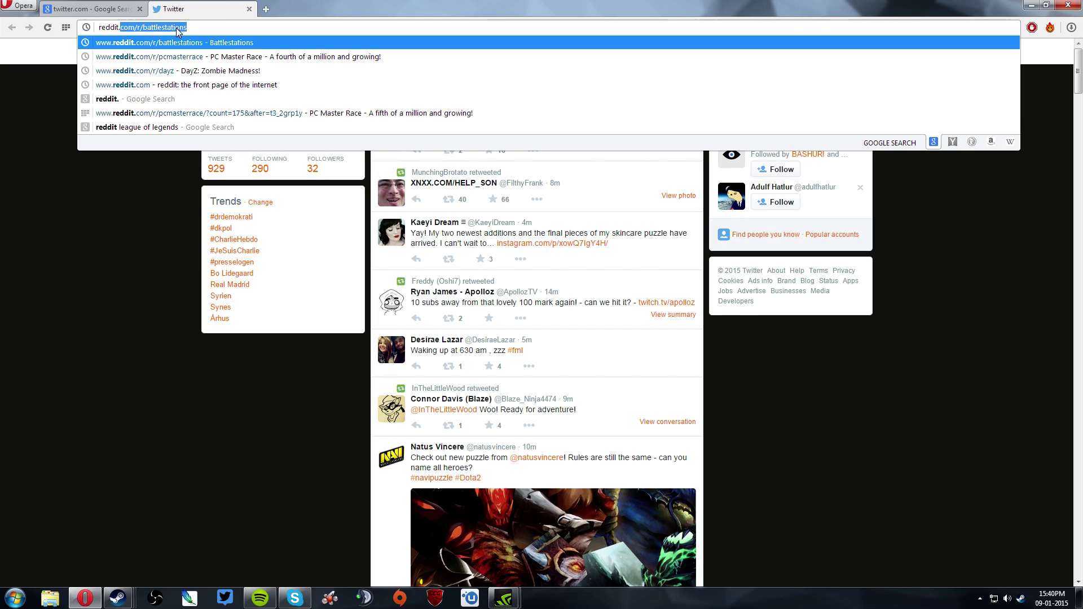
{"action": "key", "text": "Return"}
{"action": "left_click", "coordinate": [17, 8]}
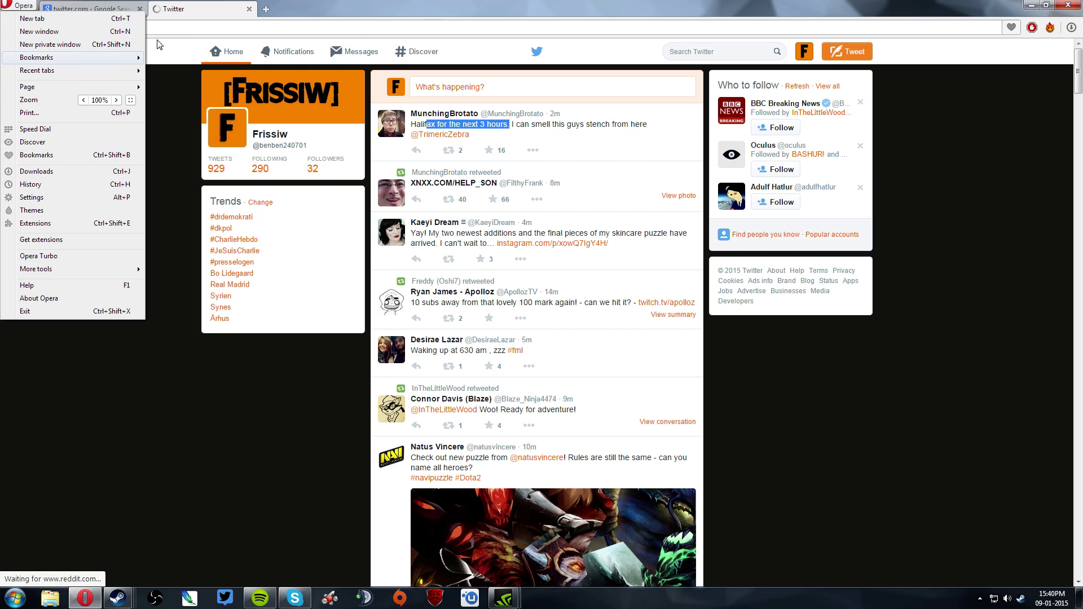
{"action": "left_click", "coordinate": [336, 403]}
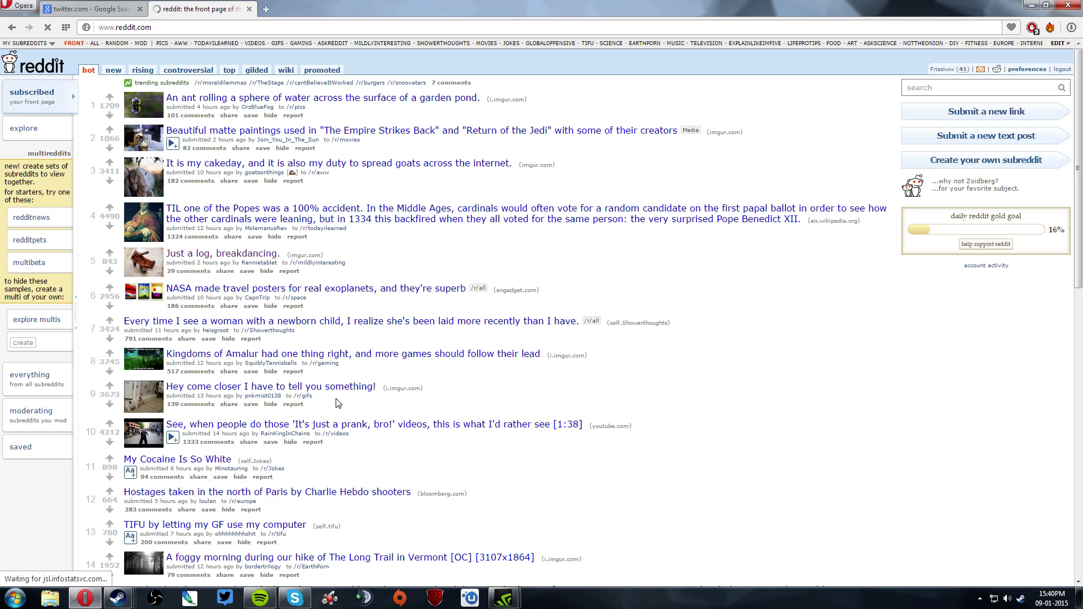
Open Extensions, close the reddit and twitter.com search tabs, and go to Themes
{"action": "key", "text": "ctrl+shift+e"}
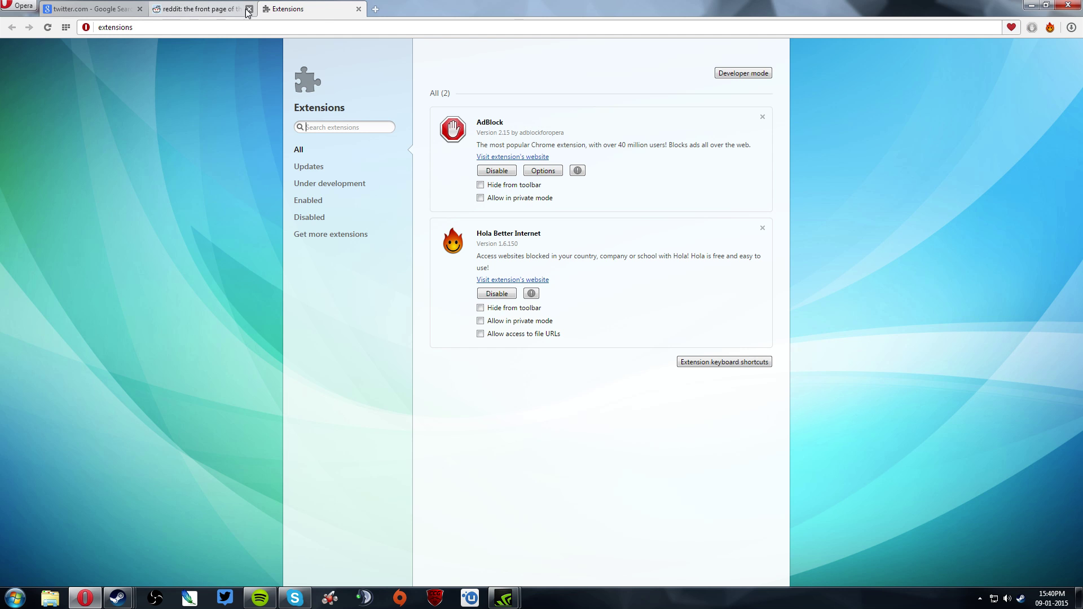
{"action": "left_click", "coordinate": [249, 9]}
{"action": "left_click", "coordinate": [140, 9]}
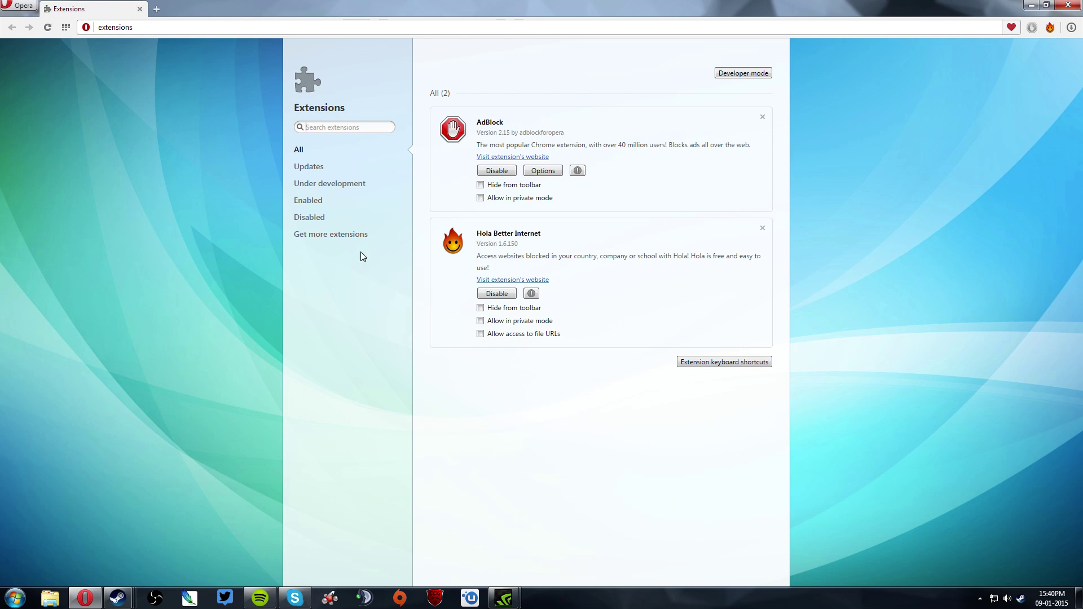
{"action": "left_click", "coordinate": [21, 6]}
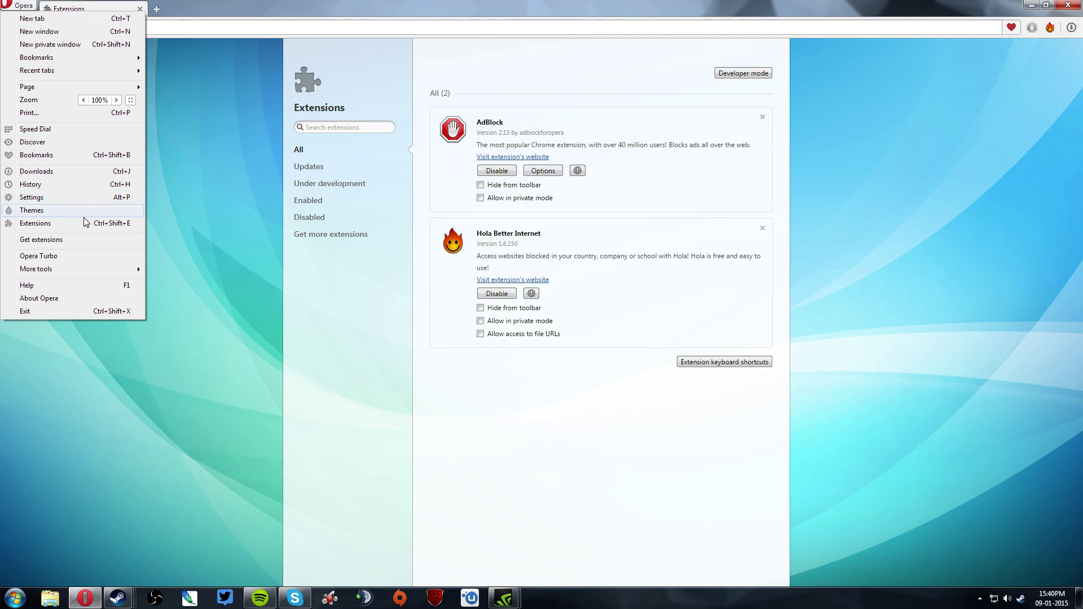
{"action": "left_click", "coordinate": [67, 212]}
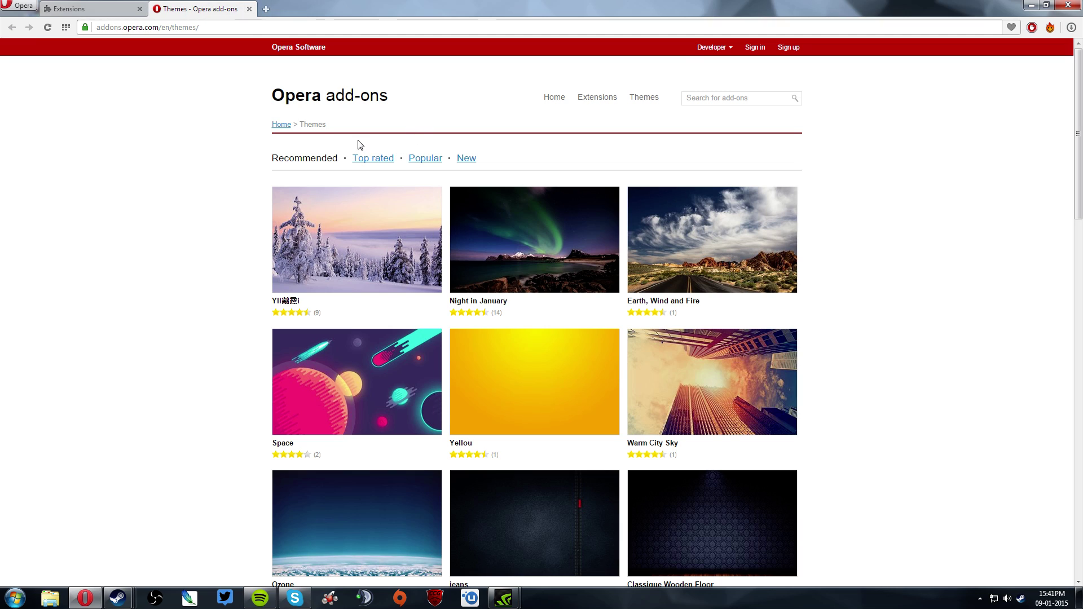
Browse the extensions catalogue, then scroll through the themes catalogue
{"action": "left_click", "coordinate": [598, 99]}
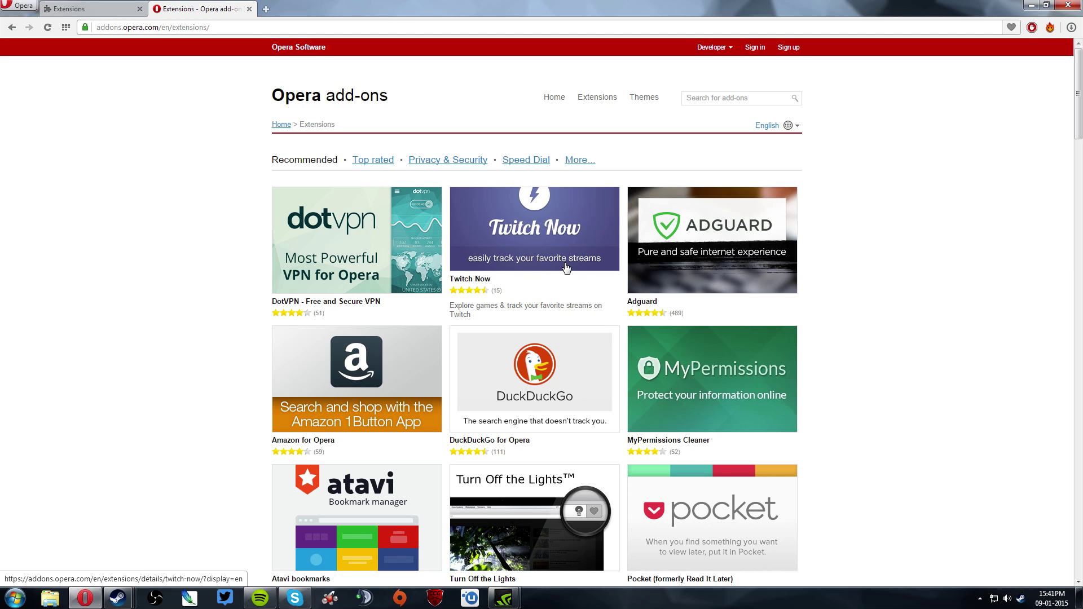
{"action": "scroll", "coordinate": [333, 305], "scroll_direction": "down", "scroll_amount": 3}
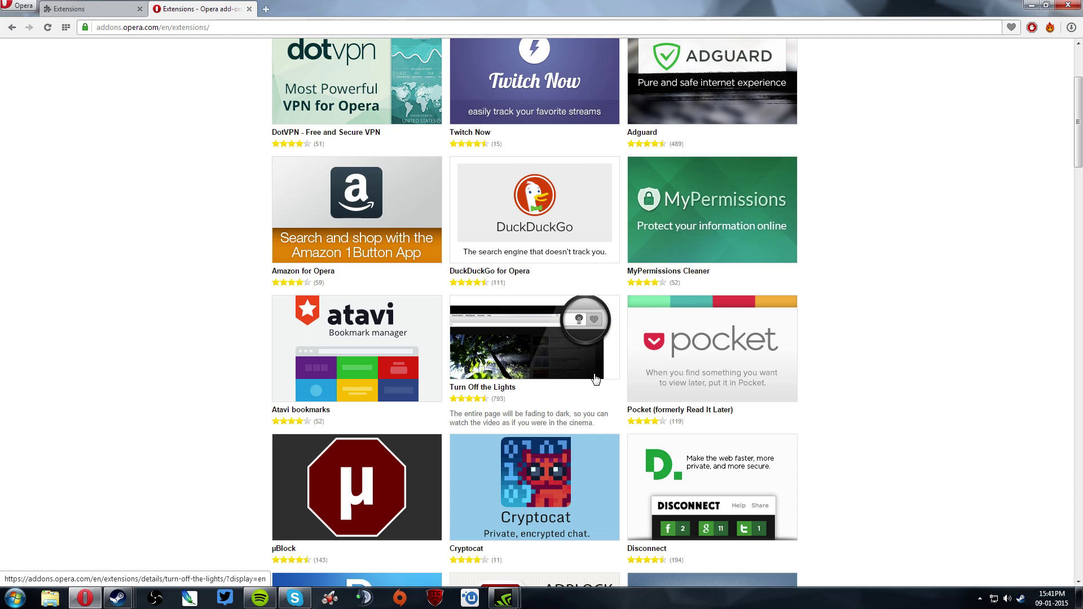
{"action": "scroll", "coordinate": [595, 379], "scroll_direction": "up", "scroll_amount": 3}
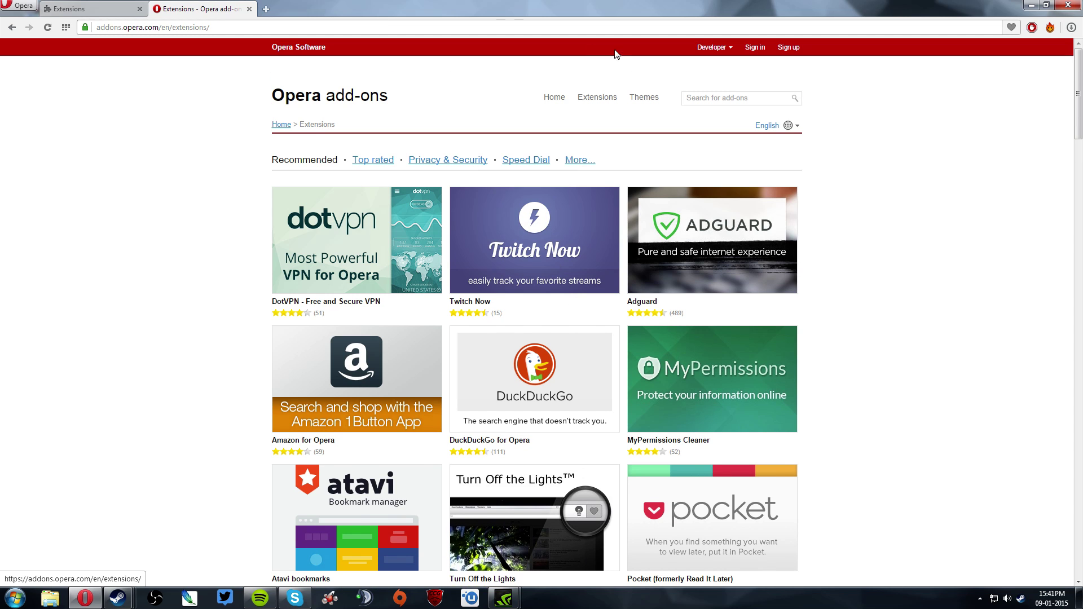
{"action": "left_click", "coordinate": [643, 97]}
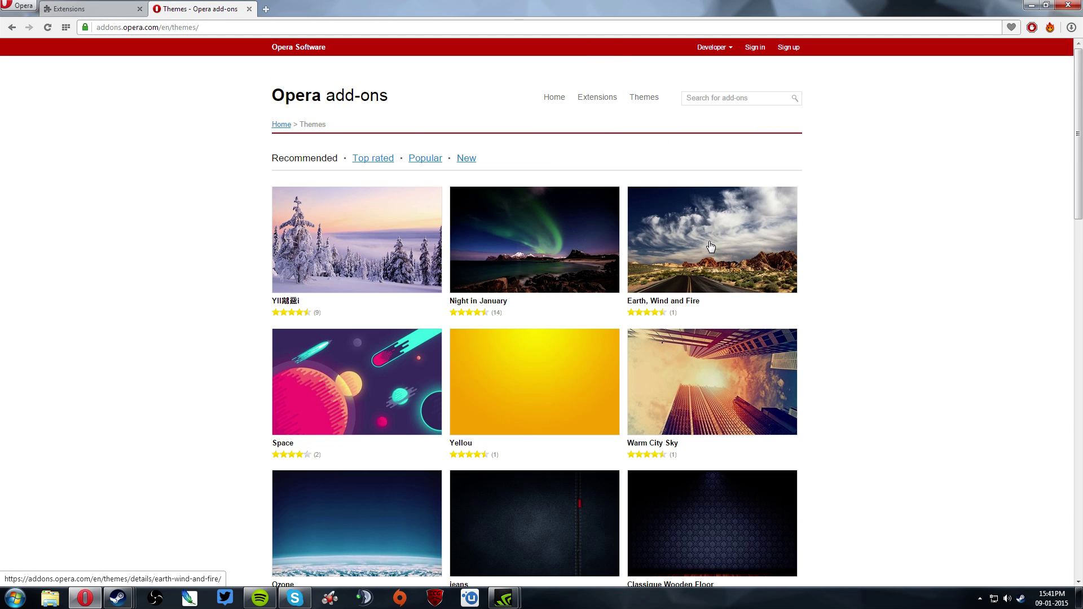
{"action": "scroll", "coordinate": [709, 246], "scroll_direction": "down", "scroll_amount": 6}
{"action": "scroll", "coordinate": [841, 202], "scroll_direction": "down", "scroll_amount": 6}
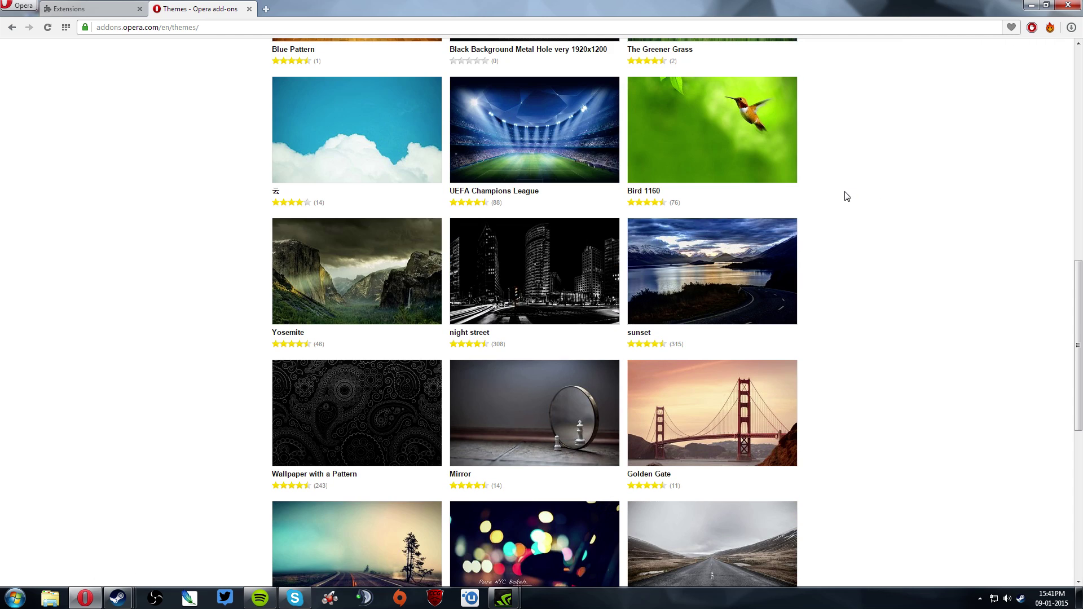
{"action": "scroll", "coordinate": [835, 192], "scroll_direction": "down", "scroll_amount": 7}
{"action": "scroll", "coordinate": [734, 242], "scroll_direction": "down", "scroll_amount": 1}
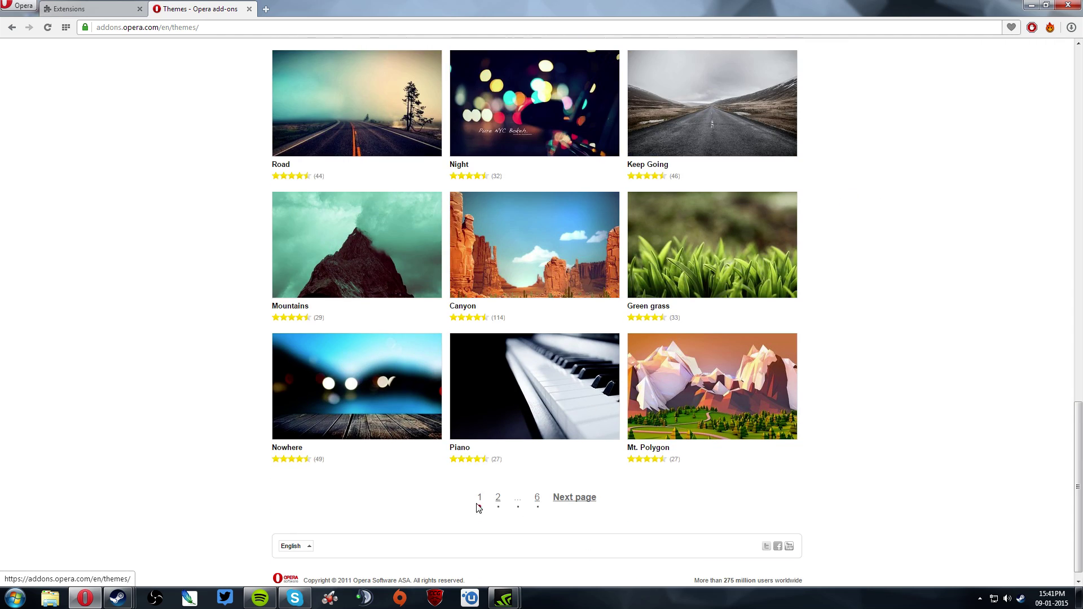
Page to the next page of themes and back, then open the Mt. Polygon theme's details
{"action": "left_click", "coordinate": [579, 499]}
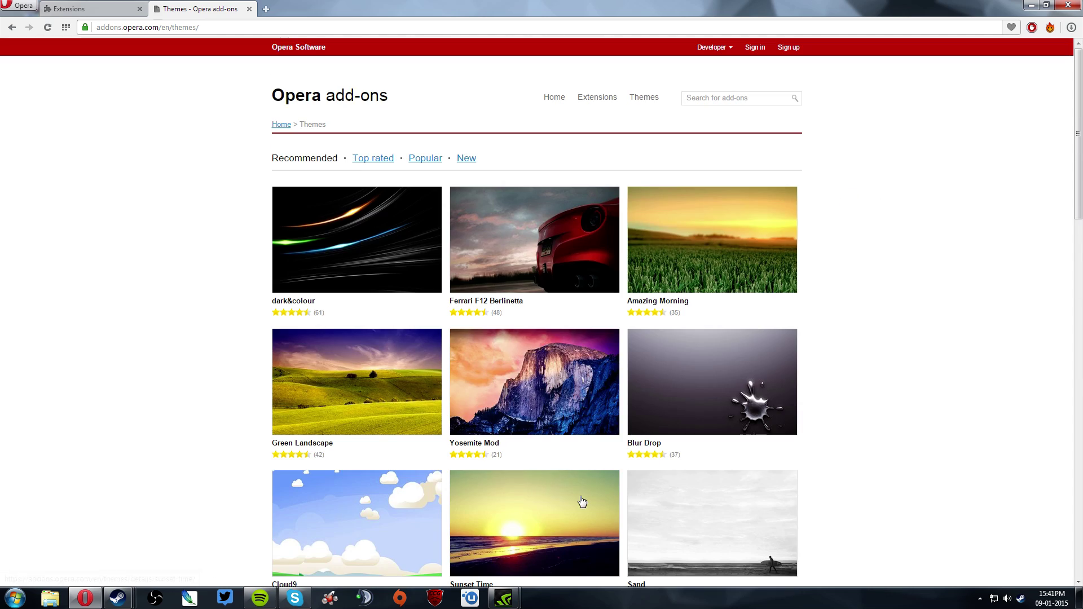
{"action": "scroll", "coordinate": [415, 448], "scroll_direction": "down", "scroll_amount": 15}
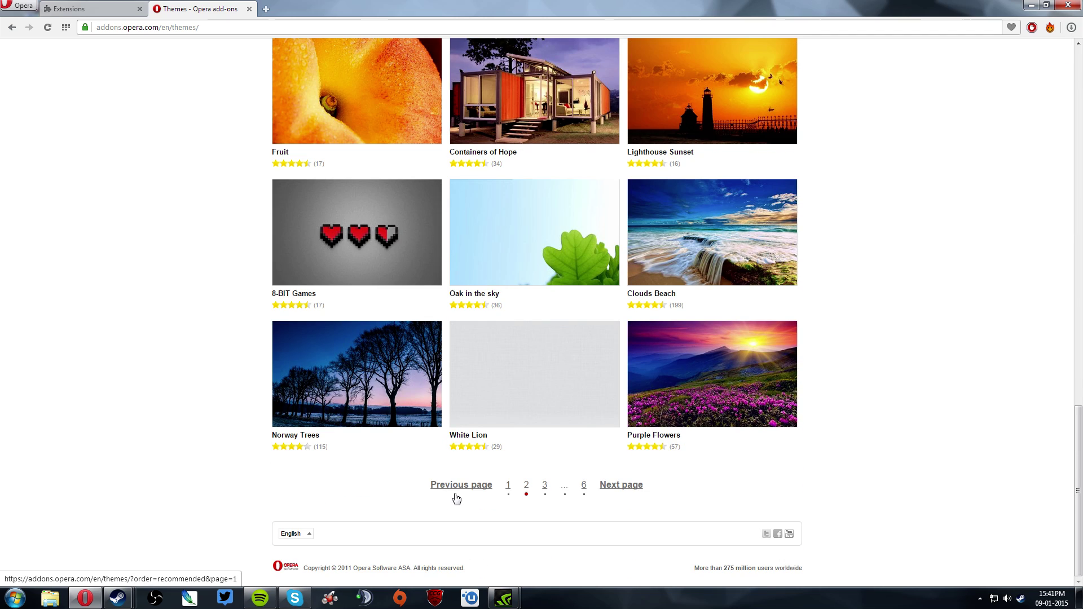
{"action": "left_click", "coordinate": [489, 483]}
{"action": "scroll", "coordinate": [507, 479], "scroll_direction": "down", "scroll_amount": 15}
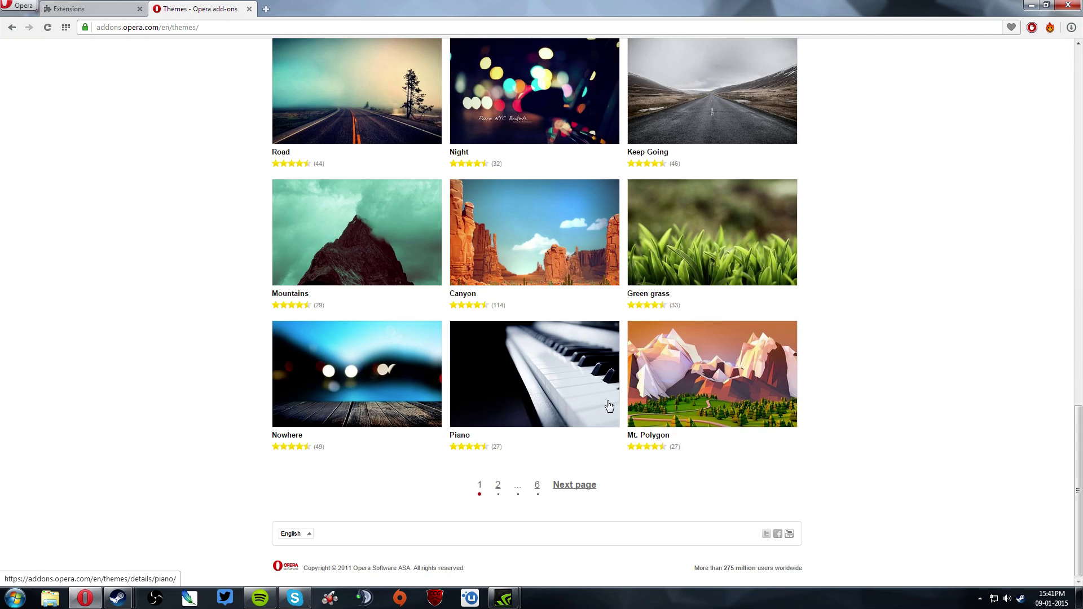
{"action": "left_click", "coordinate": [713, 413]}
Add the Mt. Polygon theme to Opera and type opera.com into the address bar
{"action": "left_click", "coordinate": [712, 160]}
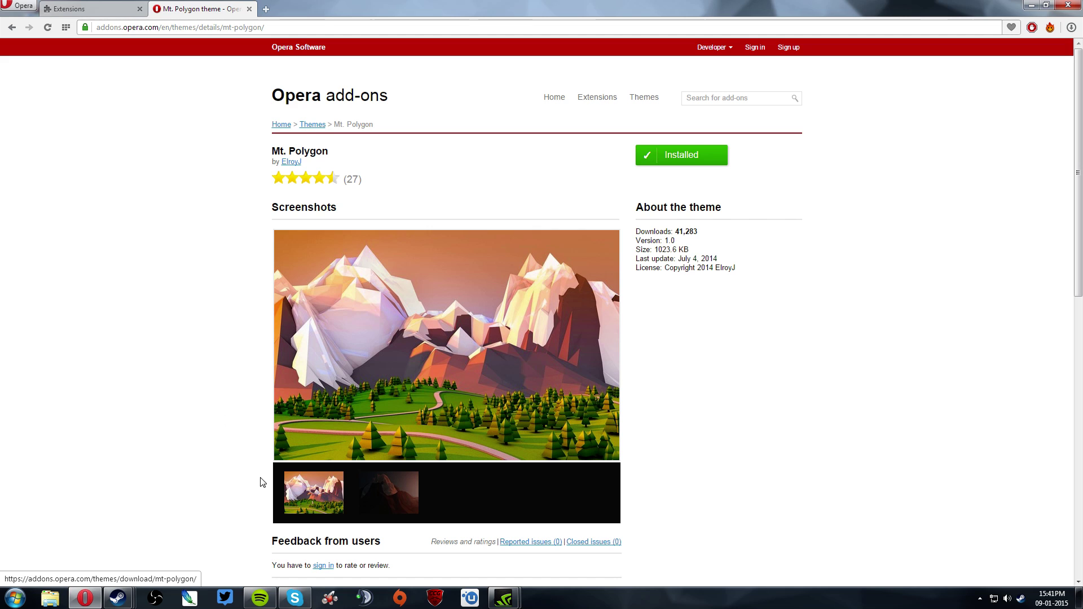
{"action": "left_click", "coordinate": [219, 28]}
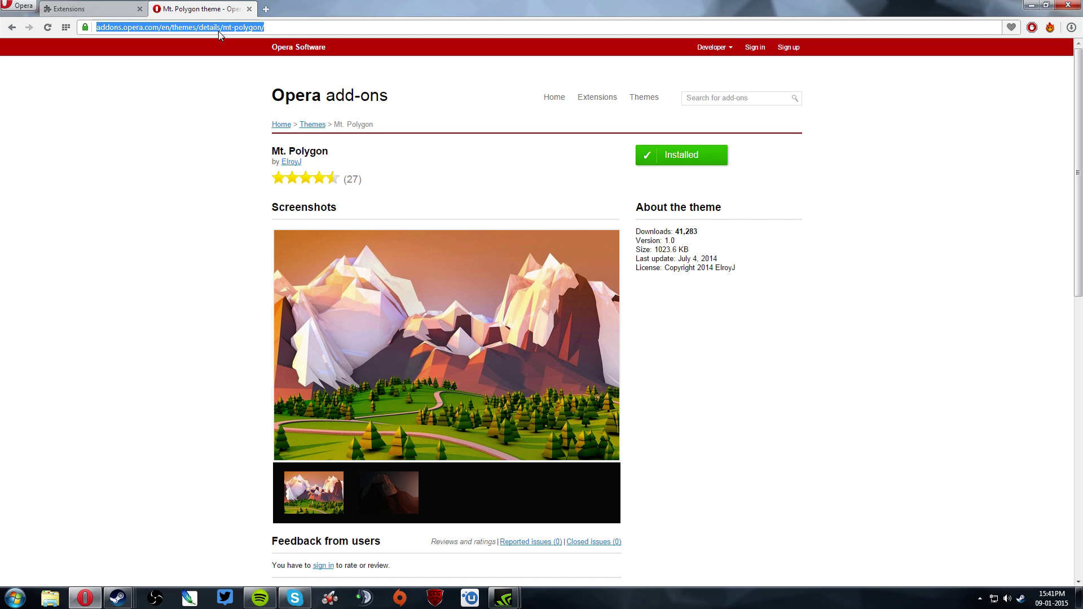
{"action": "type", "text": "oper"}
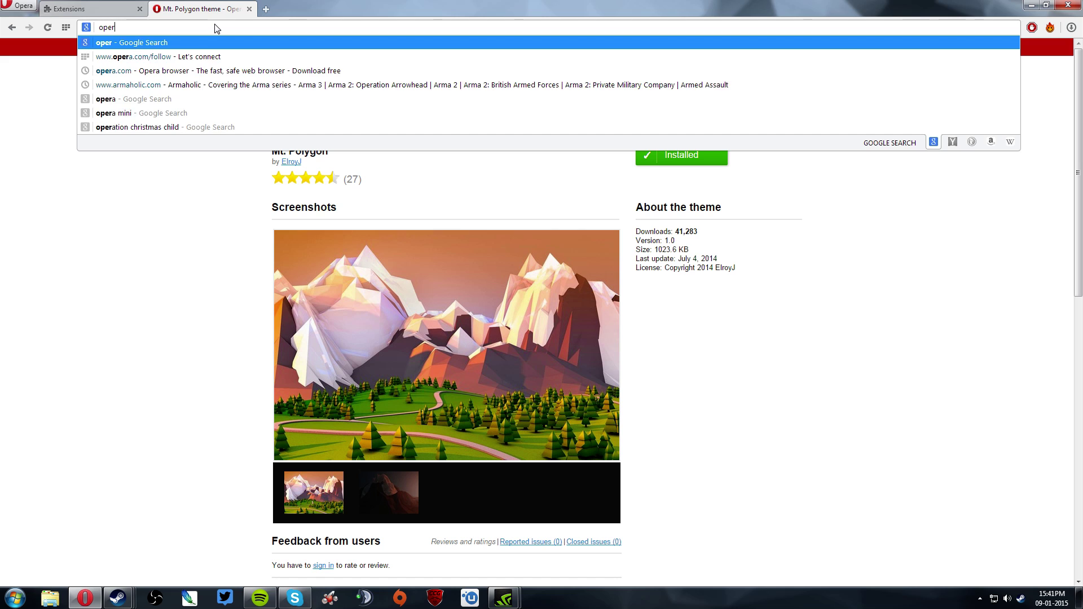
{"action": "type", "text": "a.com"}
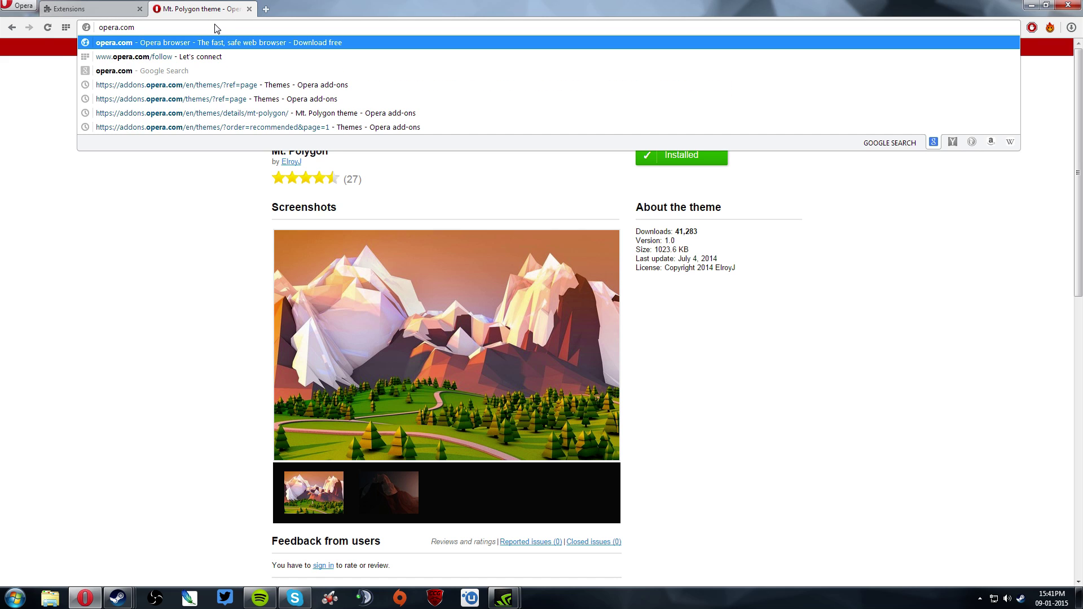
Load the opera.com home page and view its connection security details
{"action": "key", "text": "Return"}
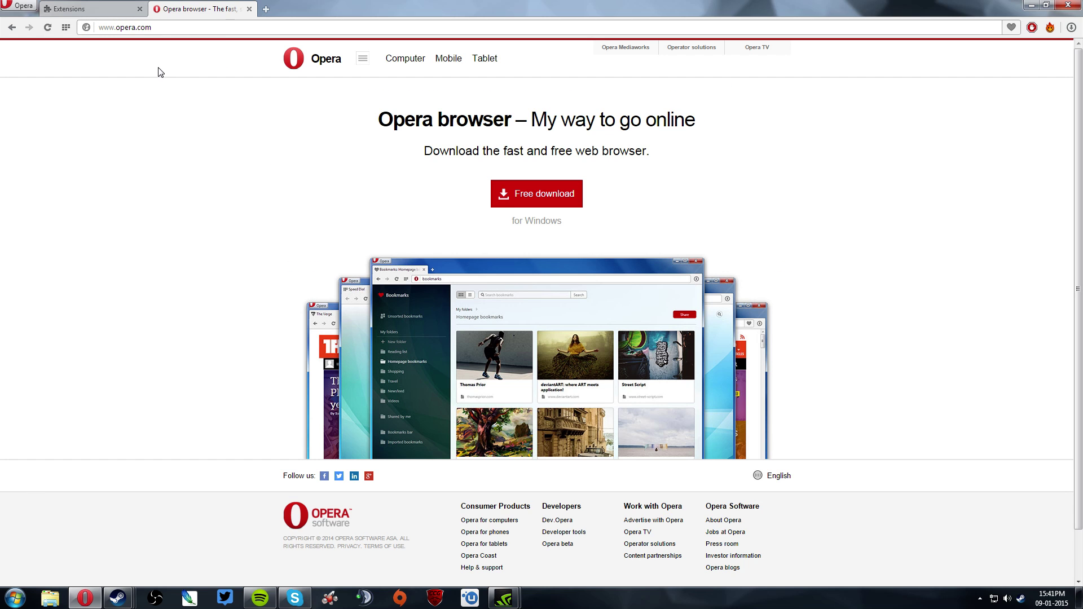
{"action": "left_click", "coordinate": [93, 27]}
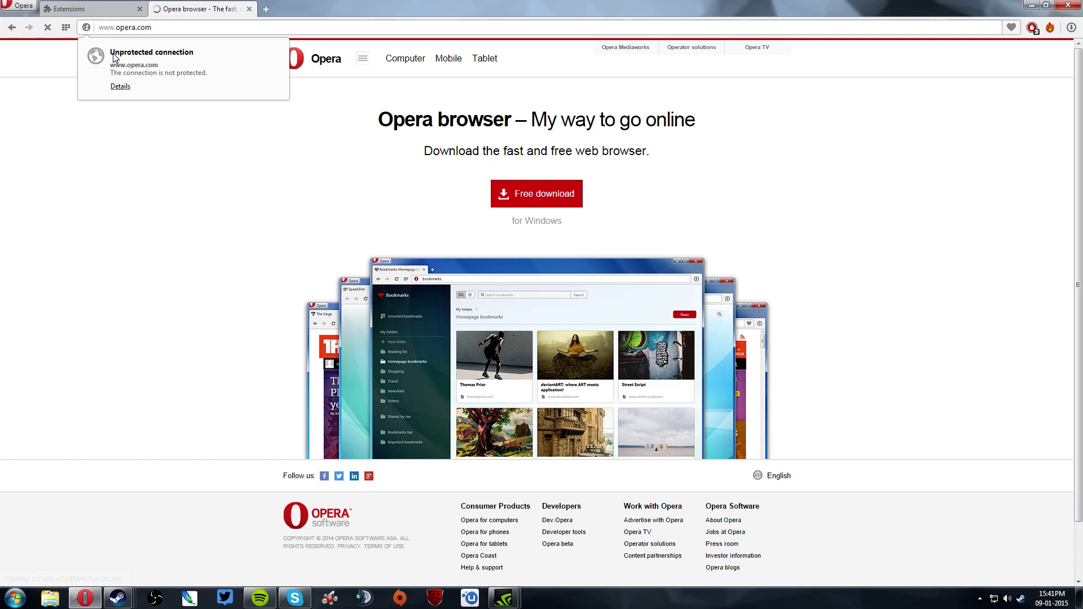
{"action": "left_click", "coordinate": [244, 194]}
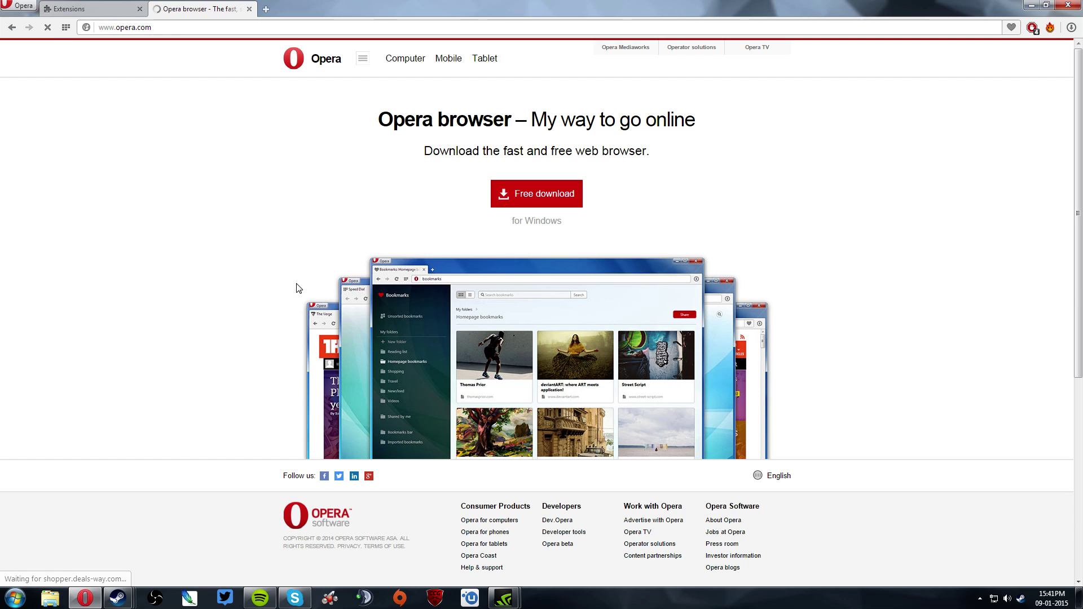
{"action": "scroll", "coordinate": [333, 276], "scroll_direction": "down", "scroll_amount": 2}
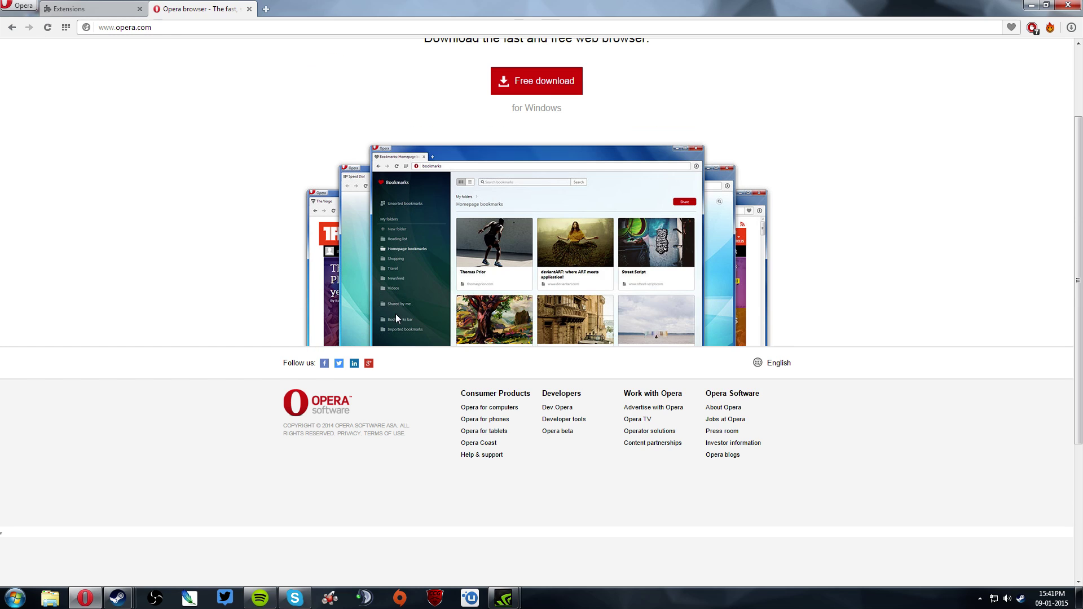
{"action": "scroll", "coordinate": [399, 304], "scroll_direction": "up", "scroll_amount": 2}
Look over the Opera mobile products page, closing the deals advertisement bar
{"action": "left_click", "coordinate": [450, 59]}
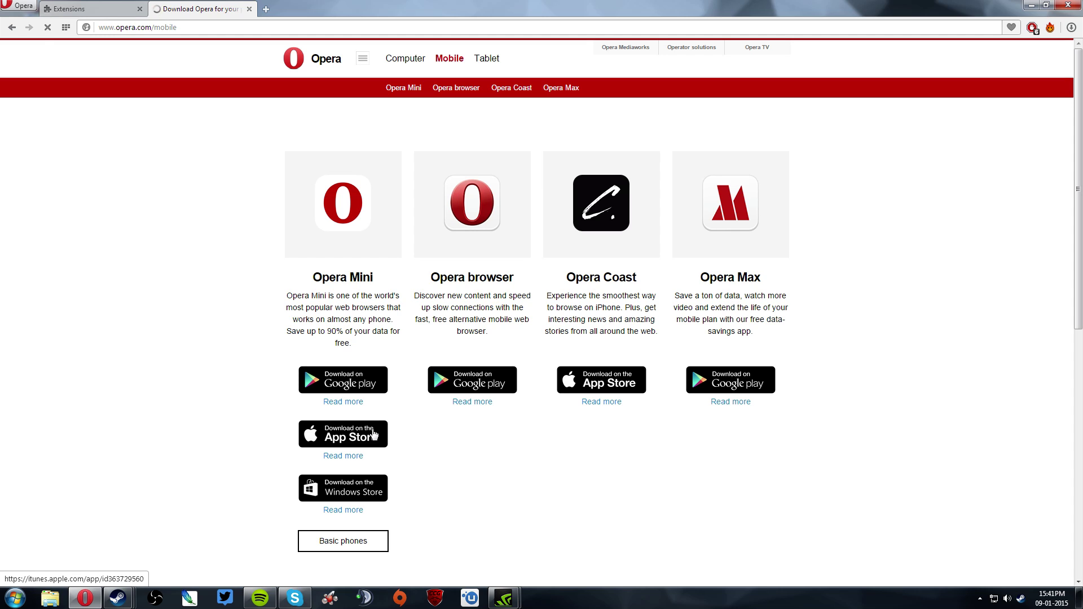
{"action": "left_click_drag", "start_coordinate": [307, 169], "coordinate": [391, 319]}
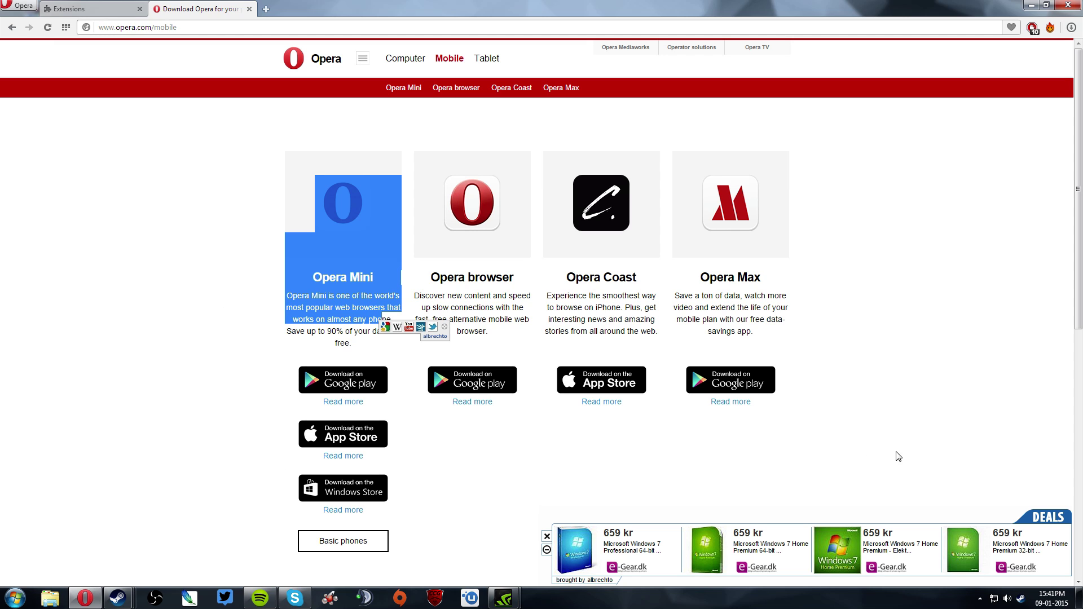
{"action": "left_click", "coordinate": [898, 456]}
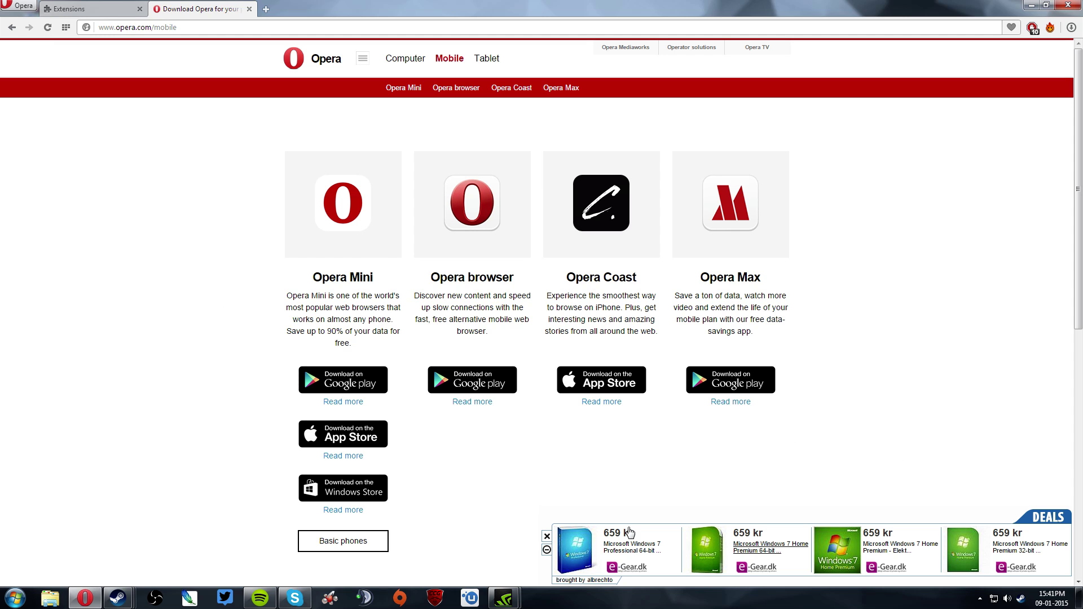
{"action": "left_click", "coordinate": [547, 540]}
{"action": "left_click_drag", "start_coordinate": [871, 316], "coordinate": [489, 272]}
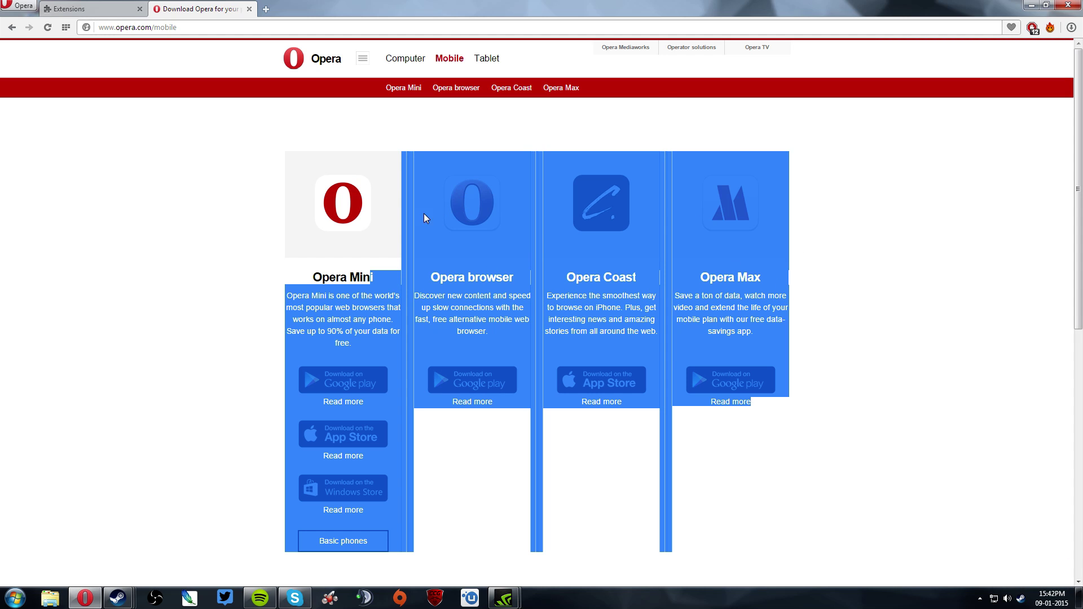
{"action": "left_click", "coordinate": [395, 213]}
{"action": "left_click", "coordinate": [440, 61]}
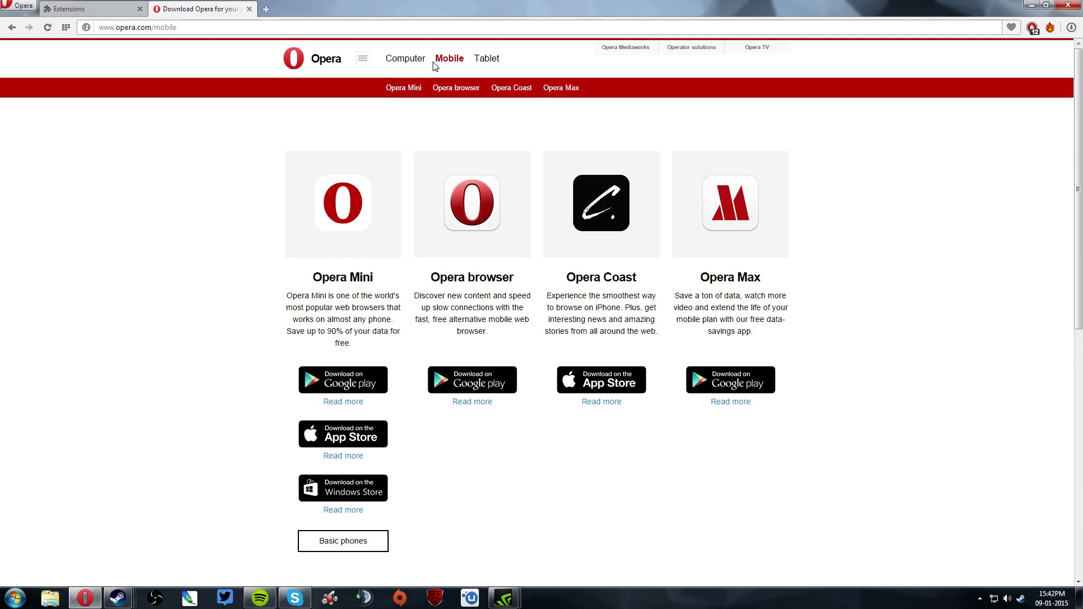
Look over the Opera tablet products page, then select its web address
{"action": "left_click", "coordinate": [486, 58]}
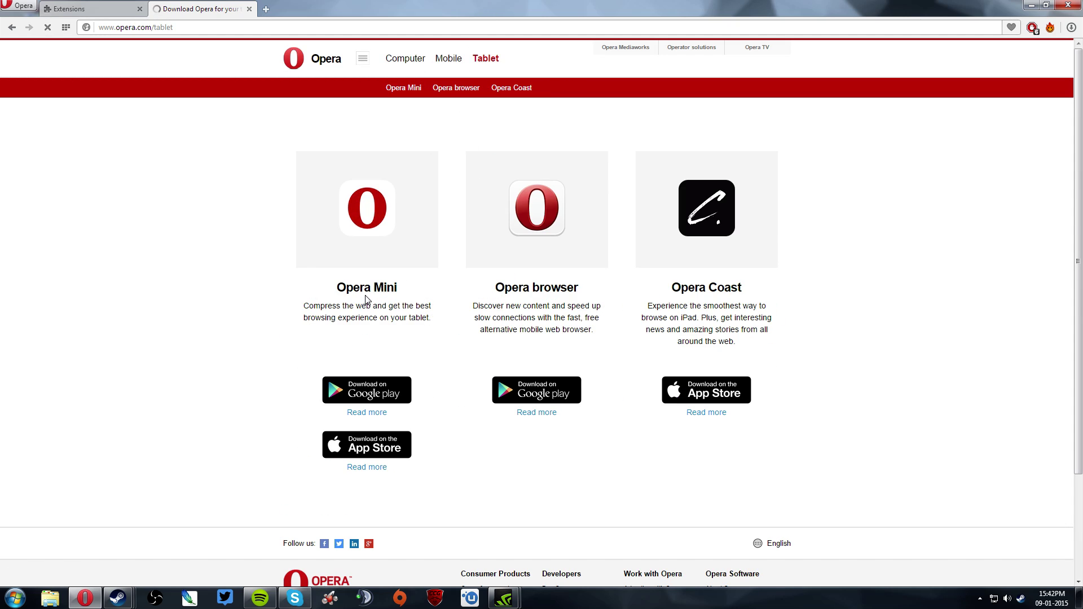
{"action": "left_click_drag", "start_coordinate": [364, 289], "coordinate": [628, 339]}
{"action": "left_click", "coordinate": [389, 126]}
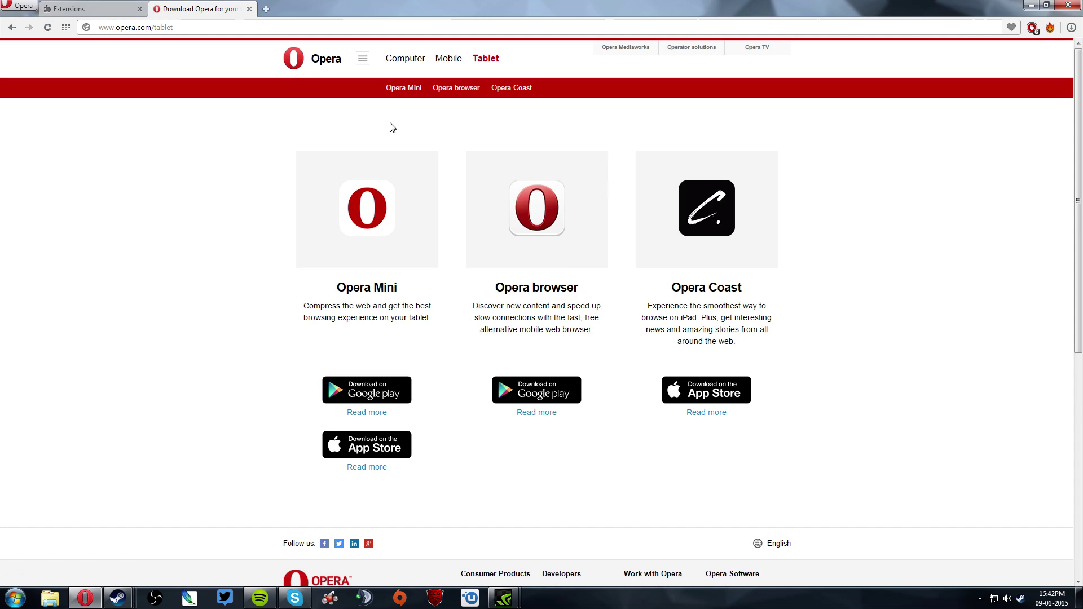
{"action": "left_click", "coordinate": [225, 26]}
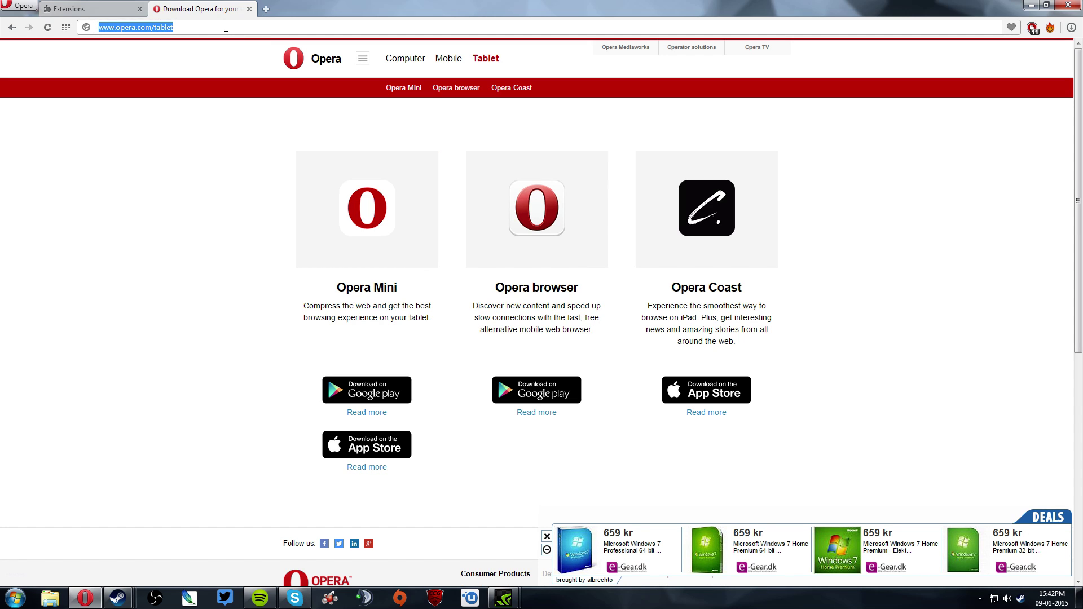
Close the opera.com tablet tab, clear the Downloads list, and open the History page
{"action": "left_click", "coordinate": [54, 11]}
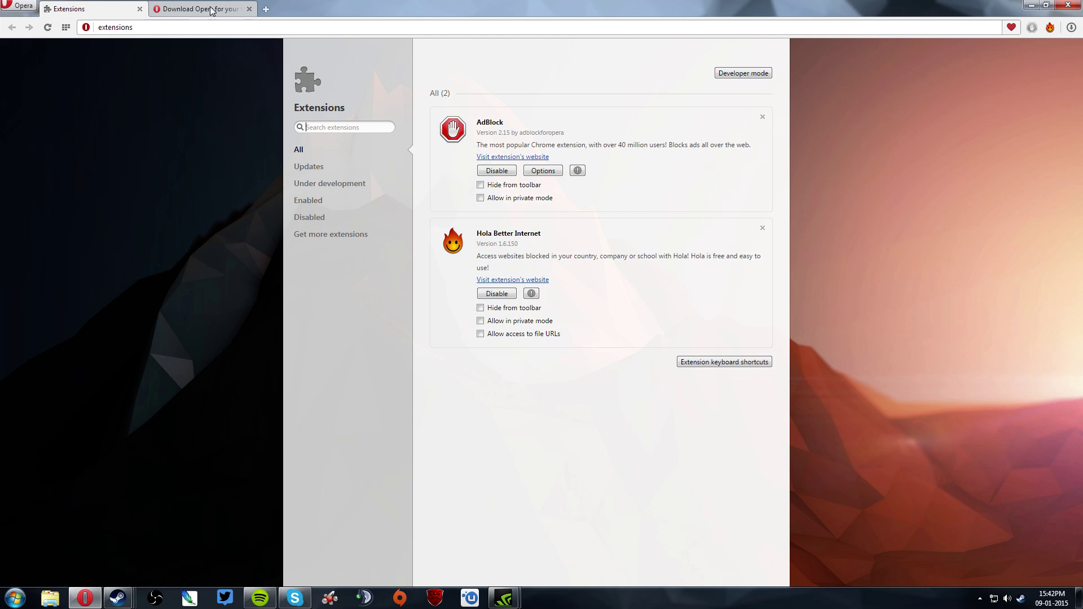
{"action": "left_click", "coordinate": [249, 9]}
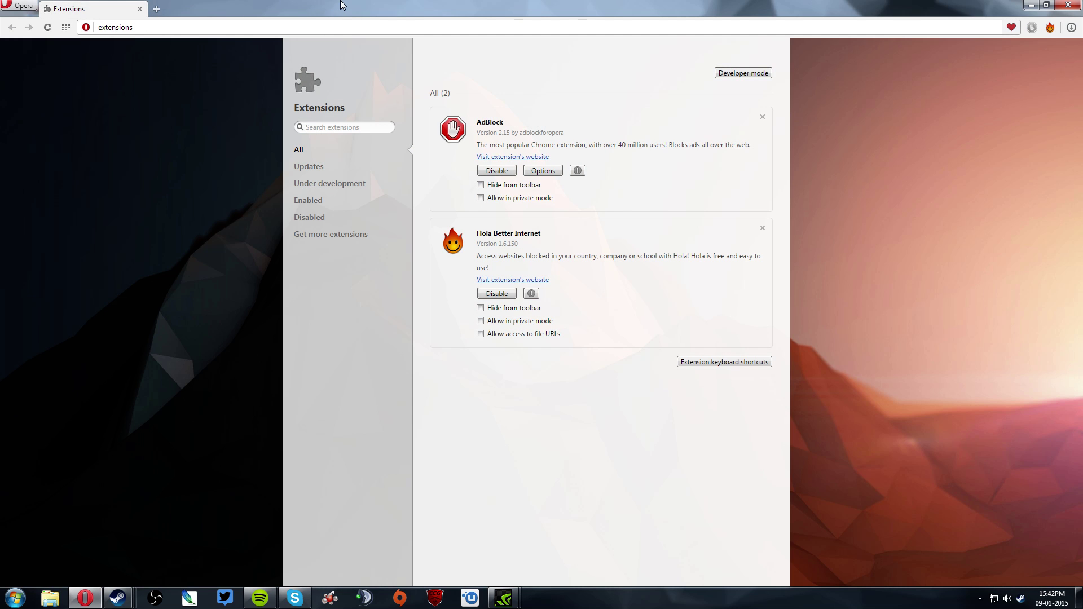
{"action": "key", "text": "ctrl+j"}
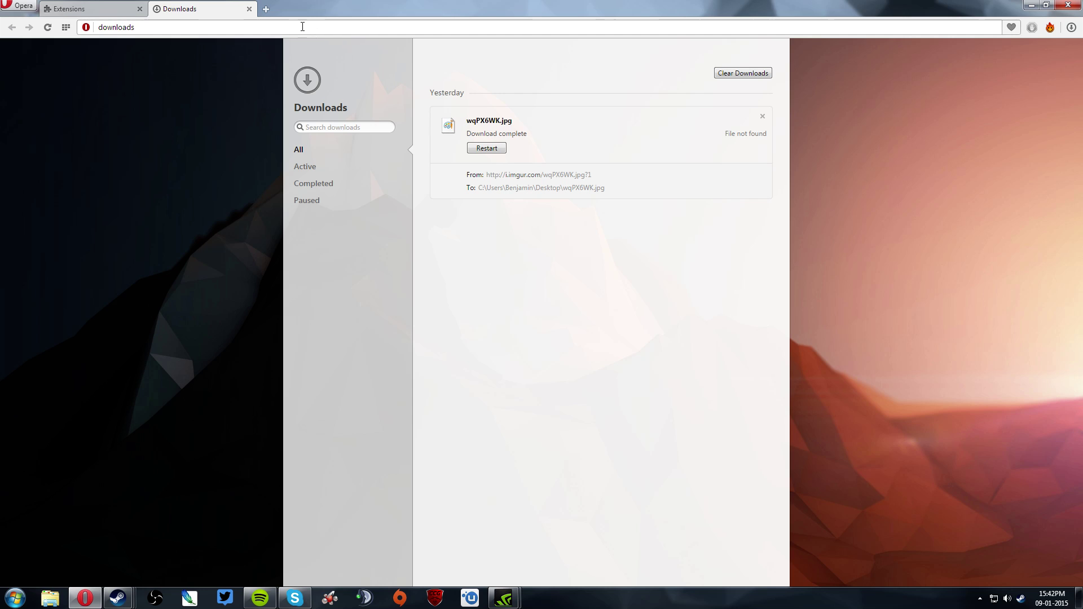
{"action": "left_click", "coordinate": [745, 75]}
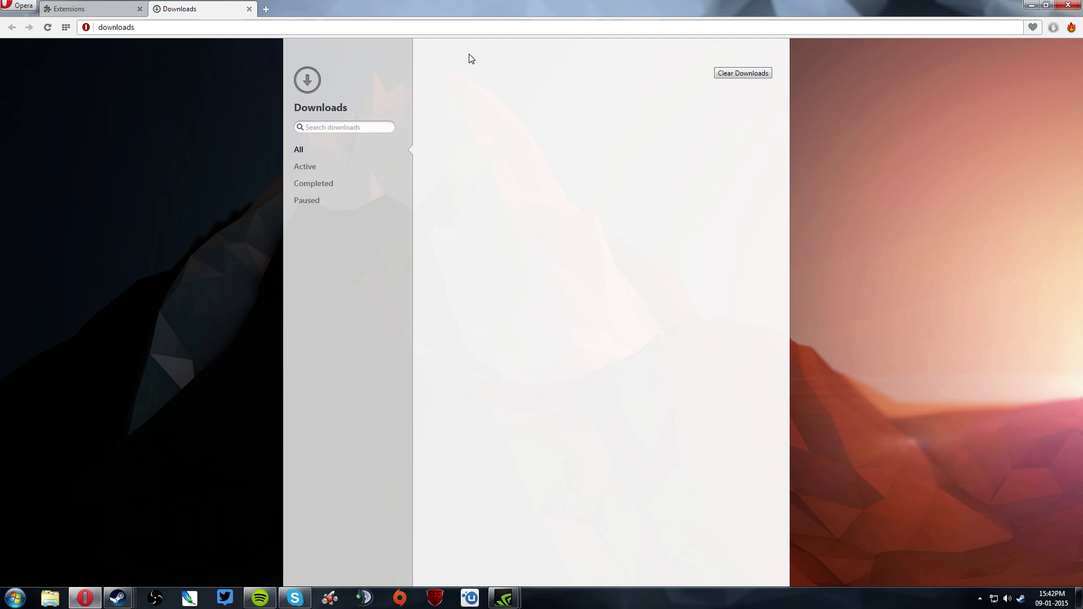
{"action": "key", "text": "ctrl+h"}
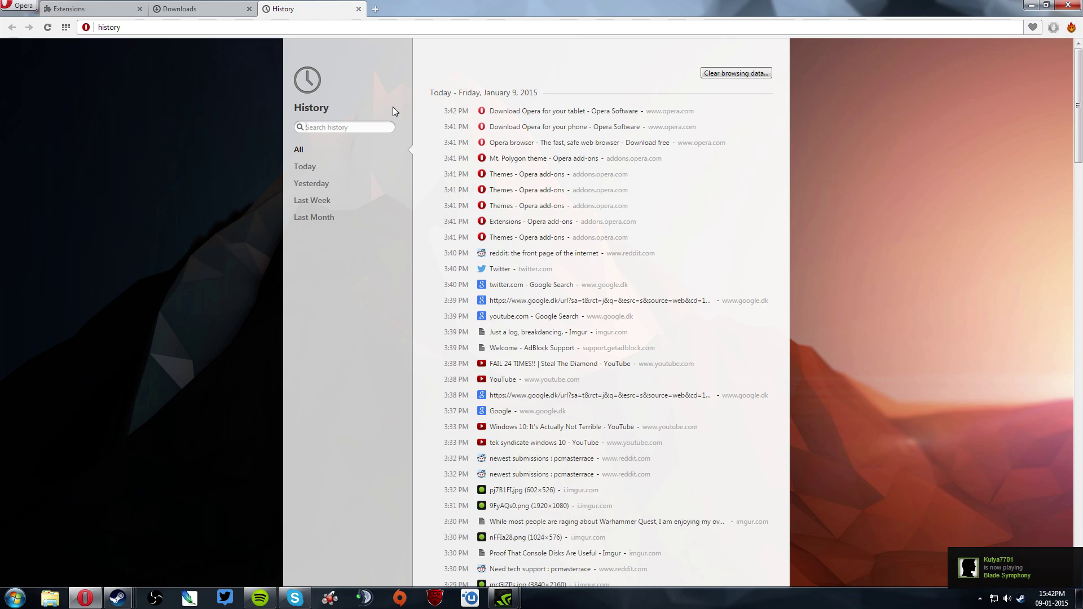
Search for 'really fucking funny video' in a new private window
{"action": "key", "text": "ctrl+shift+n"}
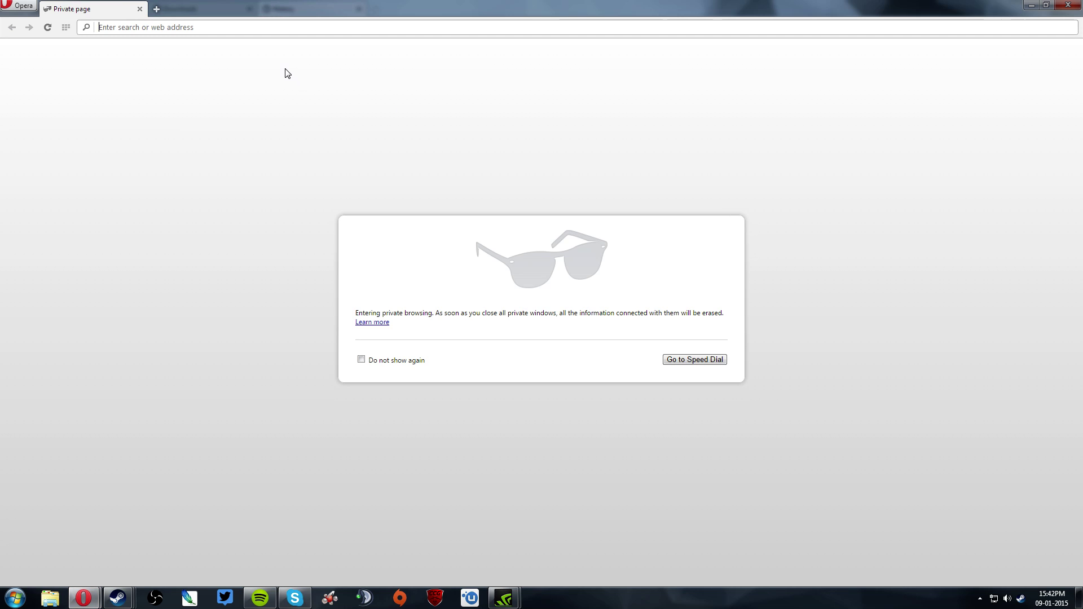
{"action": "type", "text": "yout"}
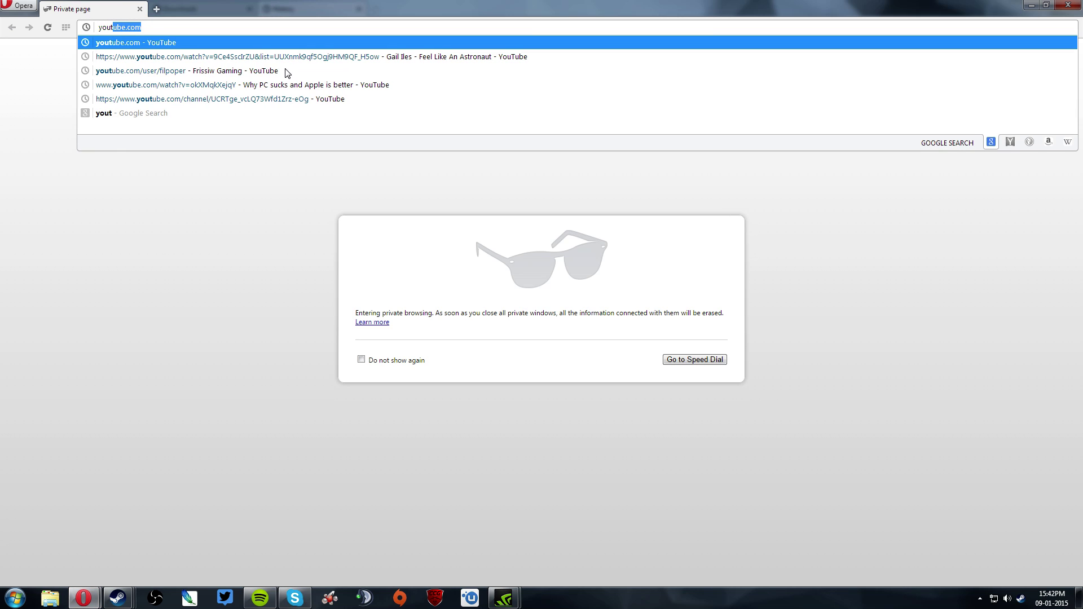
{"action": "key", "text": "BackSpace"}
{"action": "key", "text": "BackSpace"}
{"action": "key", "text": "BackSpace"}
{"action": "key", "text": "BackSpace"}
{"action": "key", "text": "BackSpace"}
{"action": "type", "text": "r"}
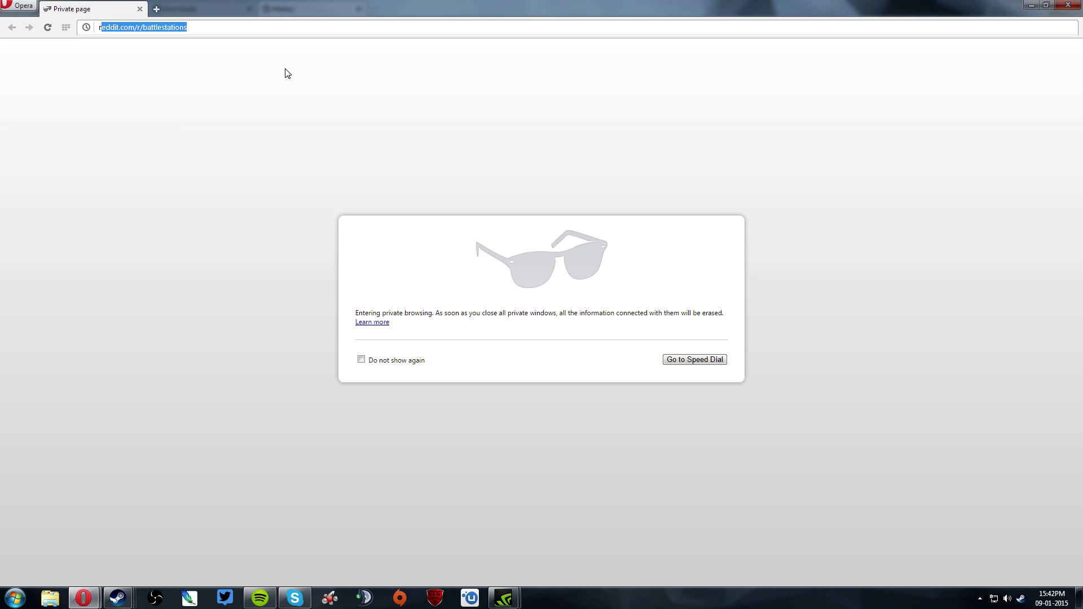
{"action": "type", "text": "eally fucking funn"}
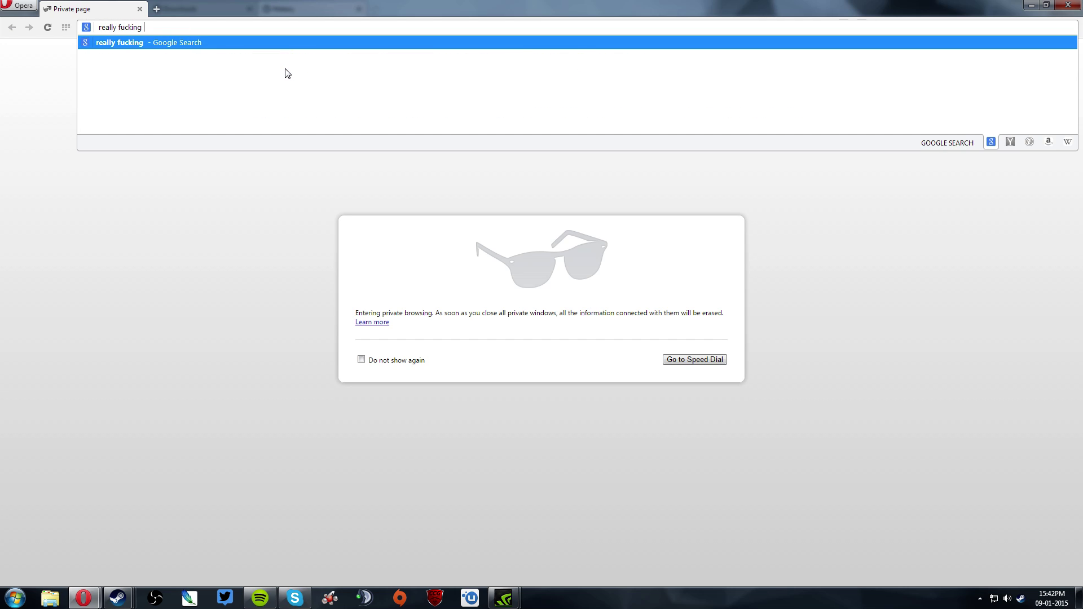
{"action": "type", "text": "y video"}
{"action": "key", "text": "Return"}
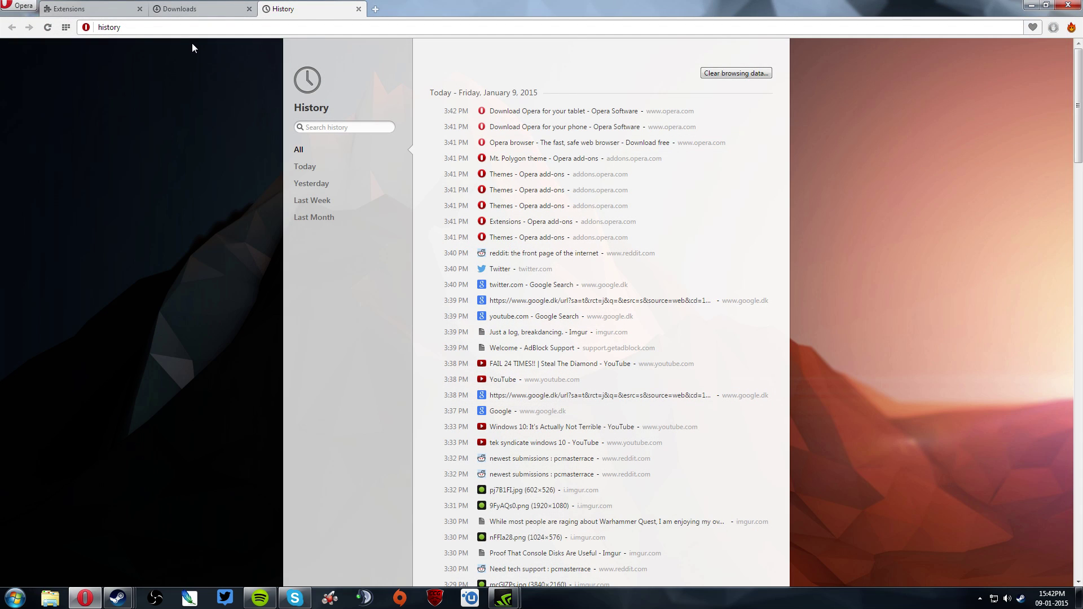
Search Google for 'video' from the address bar, then open a new private window
{"action": "left_click", "coordinate": [171, 26]}
{"action": "type", "text": "video"}
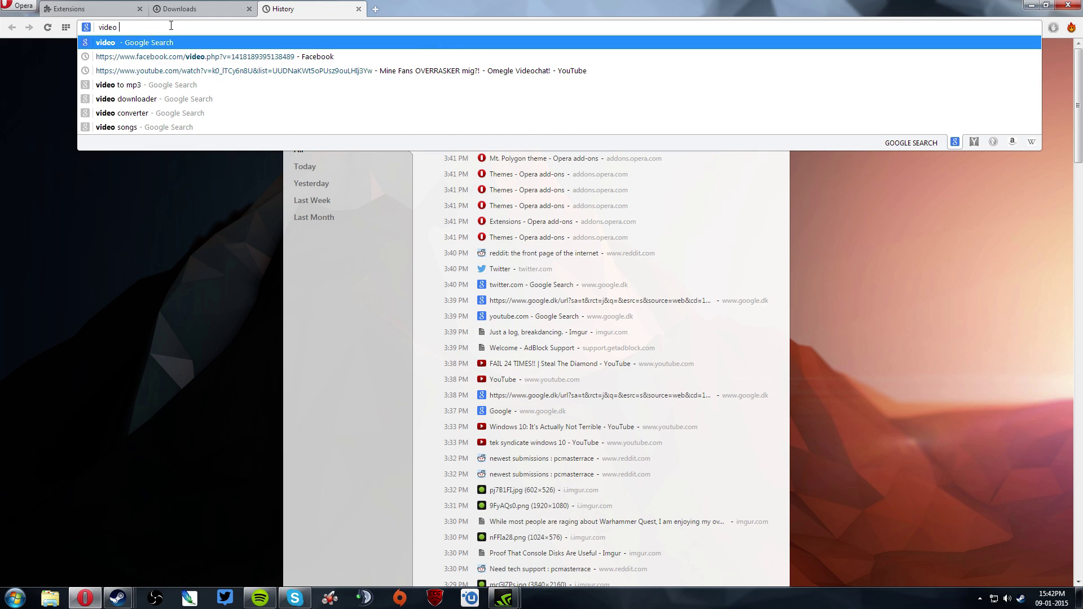
{"action": "key", "text": "Return"}
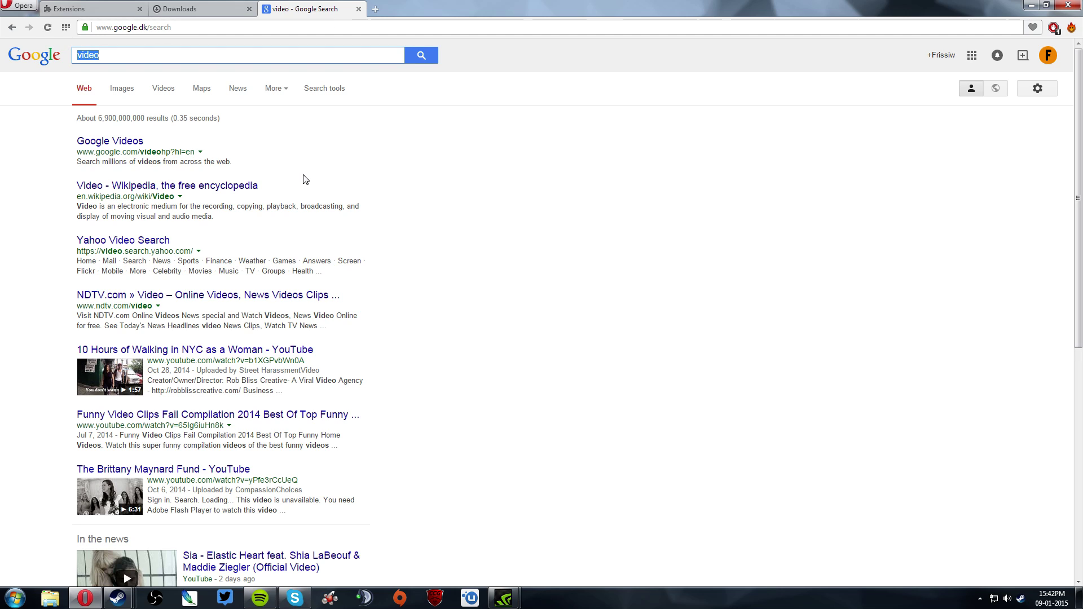
{"action": "key", "text": "ctrl+shift+n"}
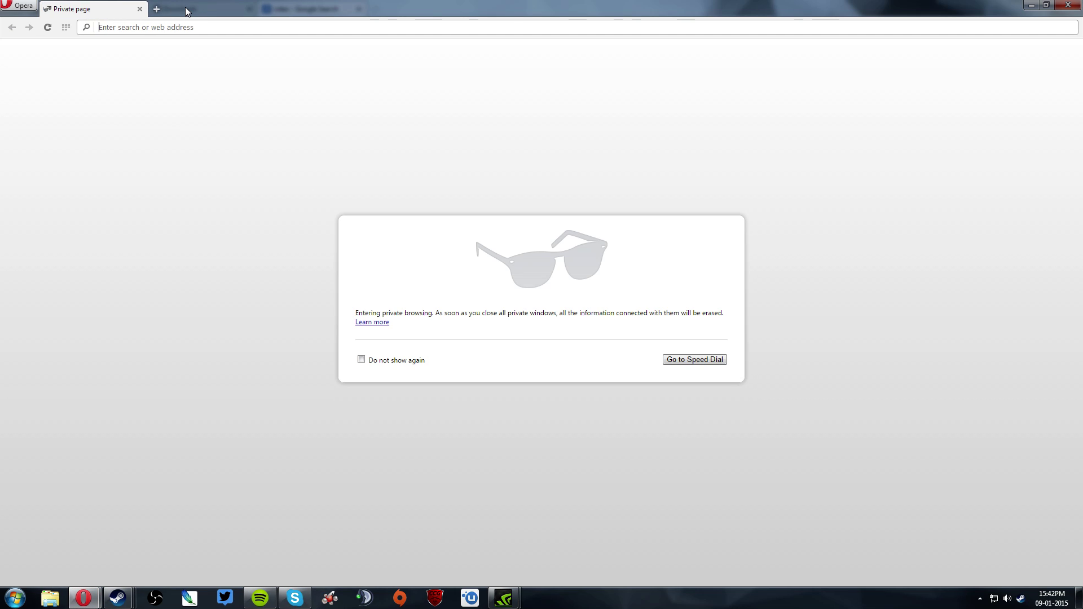
Go to youtube.com in the private window
{"action": "type", "text": "youtube,"}
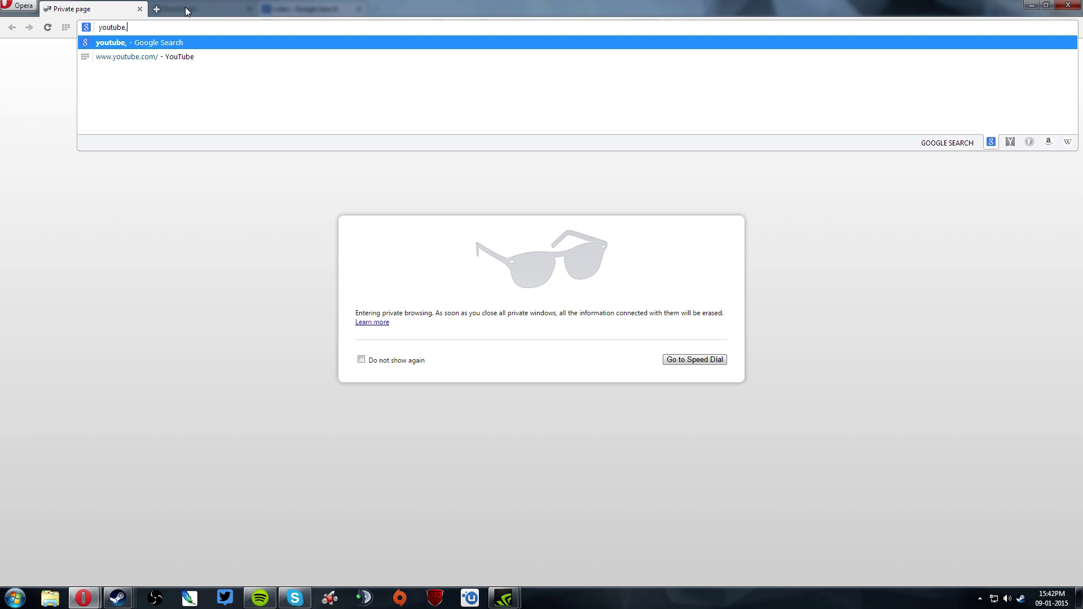
{"action": "key", "text": "BackSpace"}
{"action": "type", "text": ".c"}
{"action": "key", "text": "Delete"}
{"action": "key", "text": "Return"}
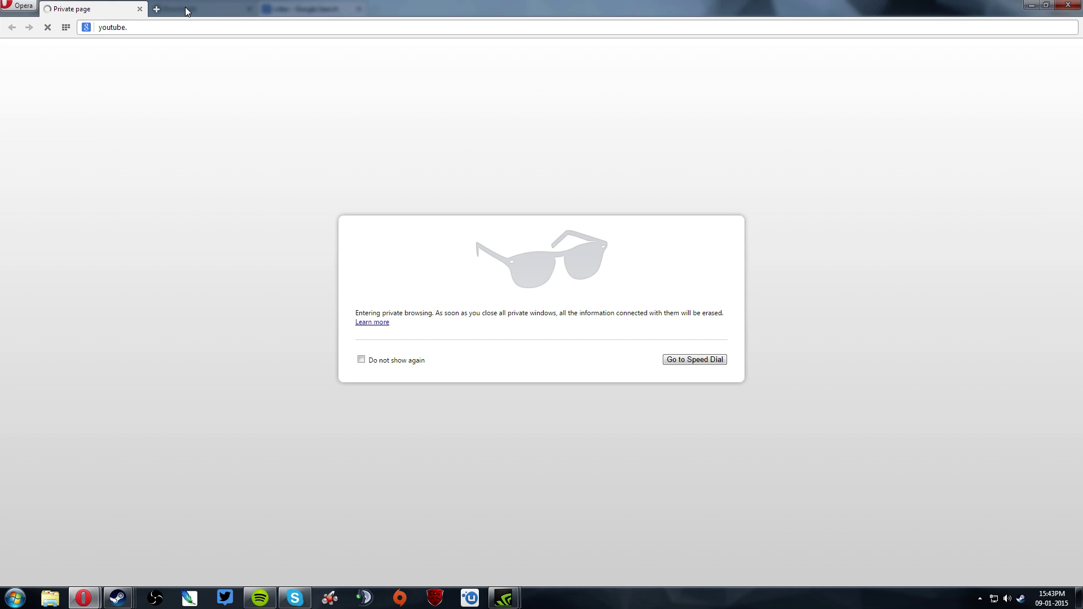
{"action": "left_click", "coordinate": [200, 32]}
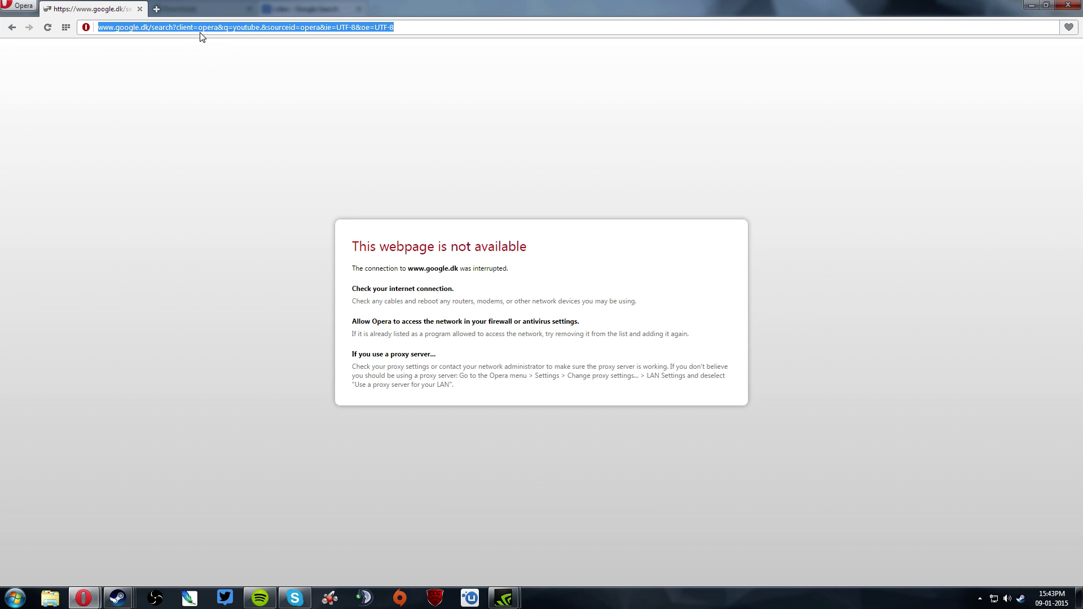
{"action": "type", "text": "youtube.com"}
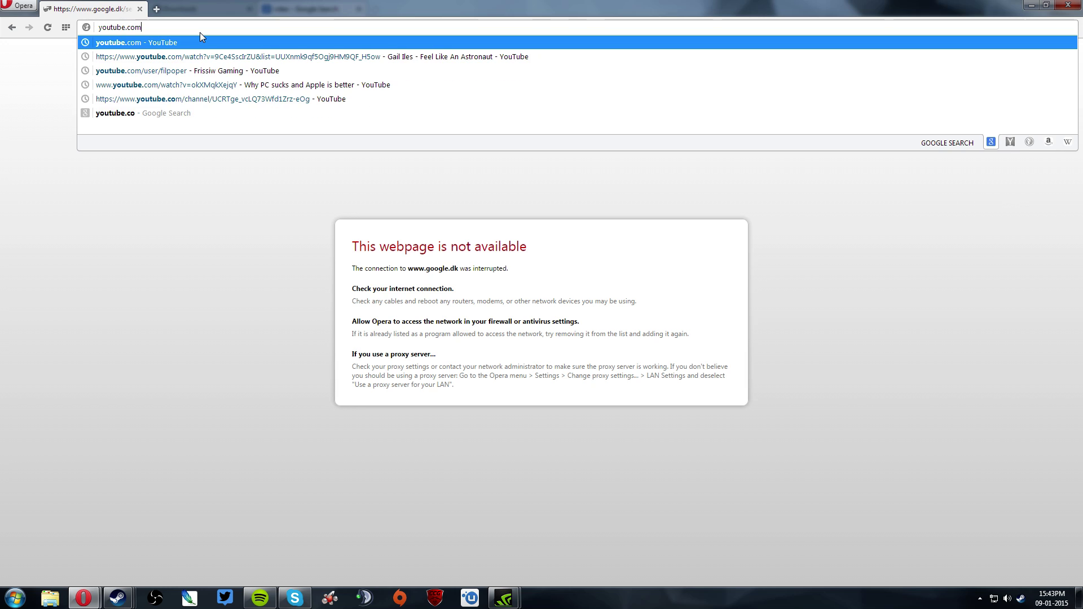
{"action": "key", "text": "Return"}
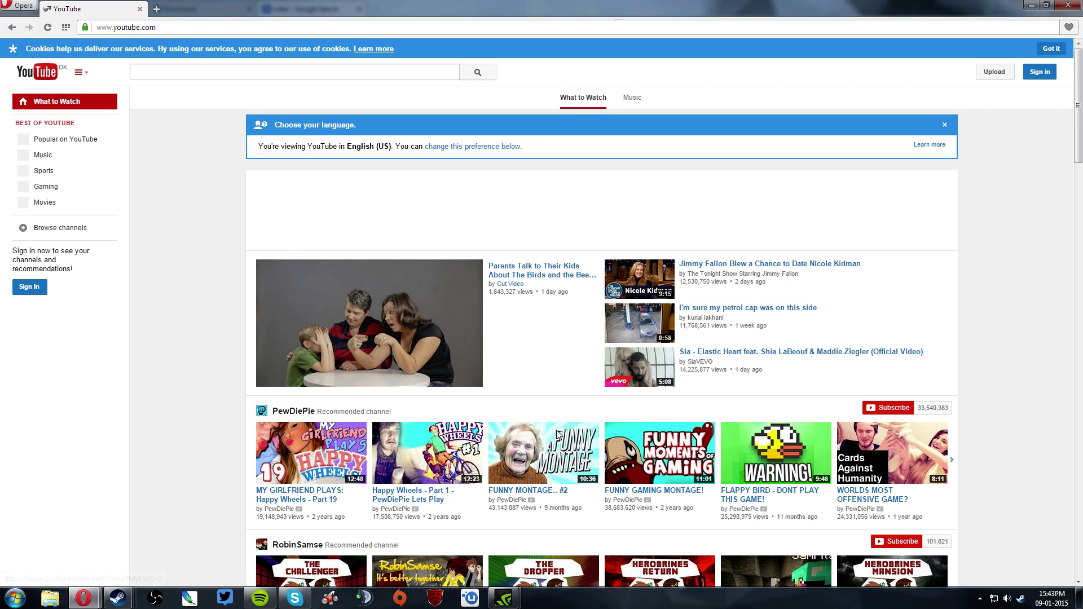
Scroll YouTube's home page, then leave it and scroll the Google 'video' results
{"action": "scroll", "coordinate": [173, 203], "scroll_direction": "down", "scroll_amount": 10}
{"action": "scroll", "coordinate": [173, 206], "scroll_direction": "down", "scroll_amount": 5}
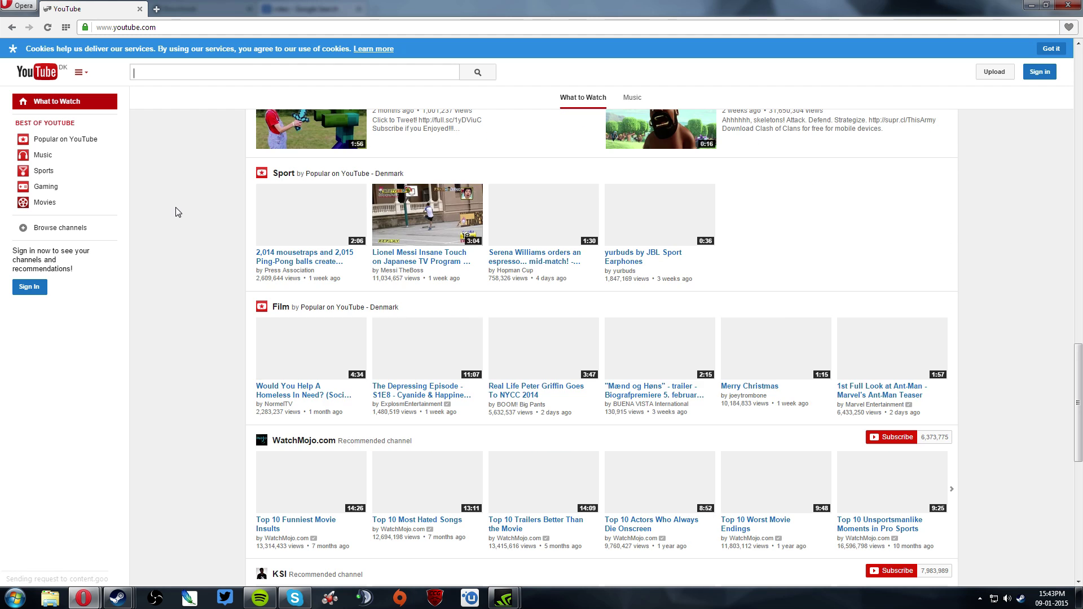
{"action": "key", "text": "alt+Left"}
{"action": "scroll", "coordinate": [217, 410], "scroll_direction": "down", "scroll_amount": 7}
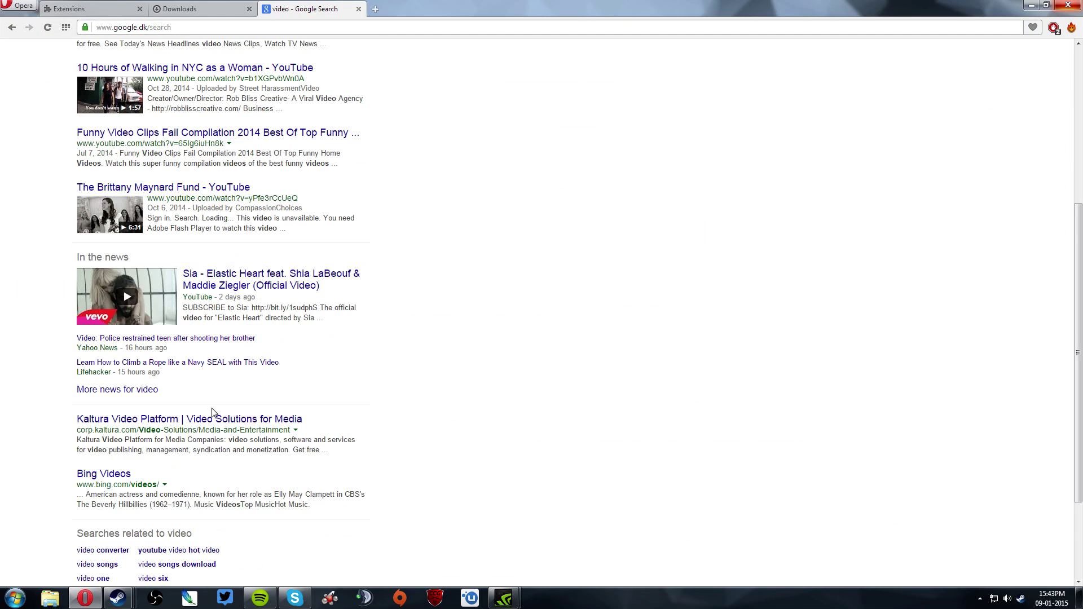
{"action": "scroll", "coordinate": [217, 410], "scroll_direction": "up", "scroll_amount": 5}
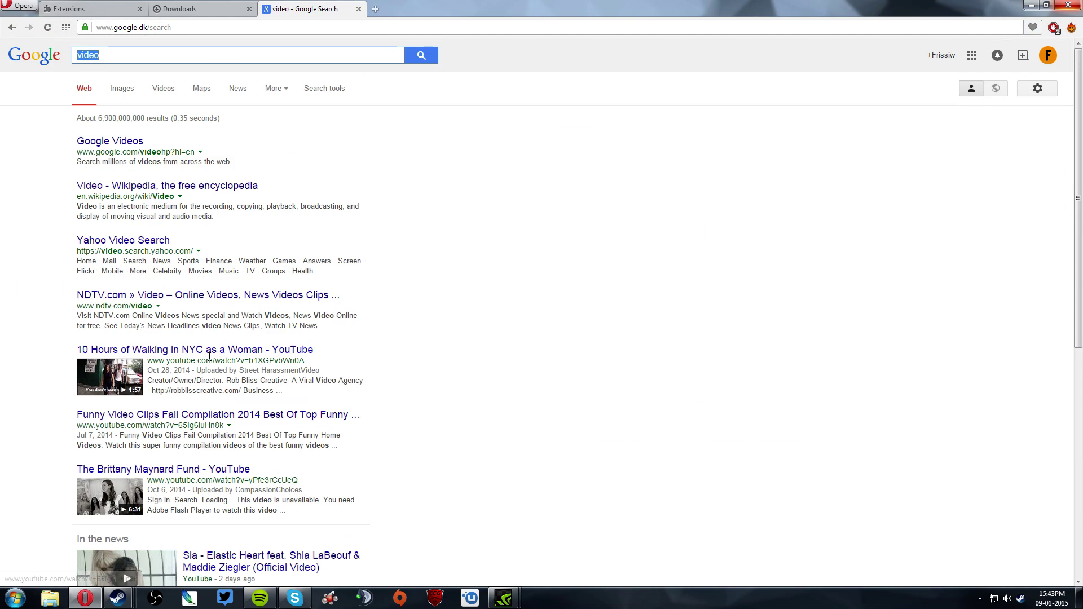
{"action": "scroll", "coordinate": [93, 177], "scroll_direction": "down", "scroll_amount": 3}
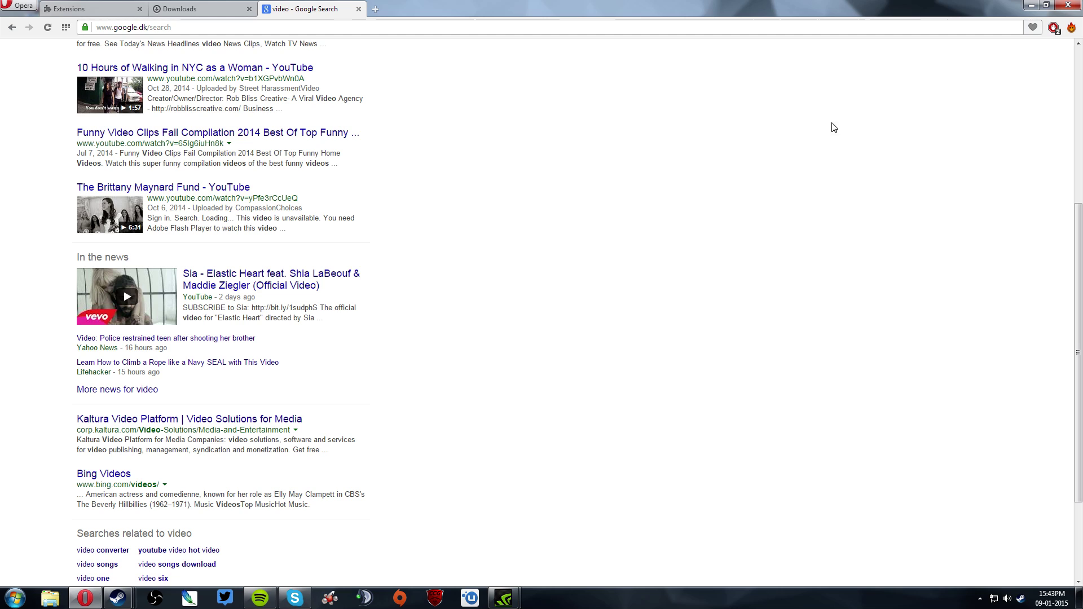
{"action": "scroll", "coordinate": [409, 125], "scroll_direction": "up", "scroll_amount": 5}
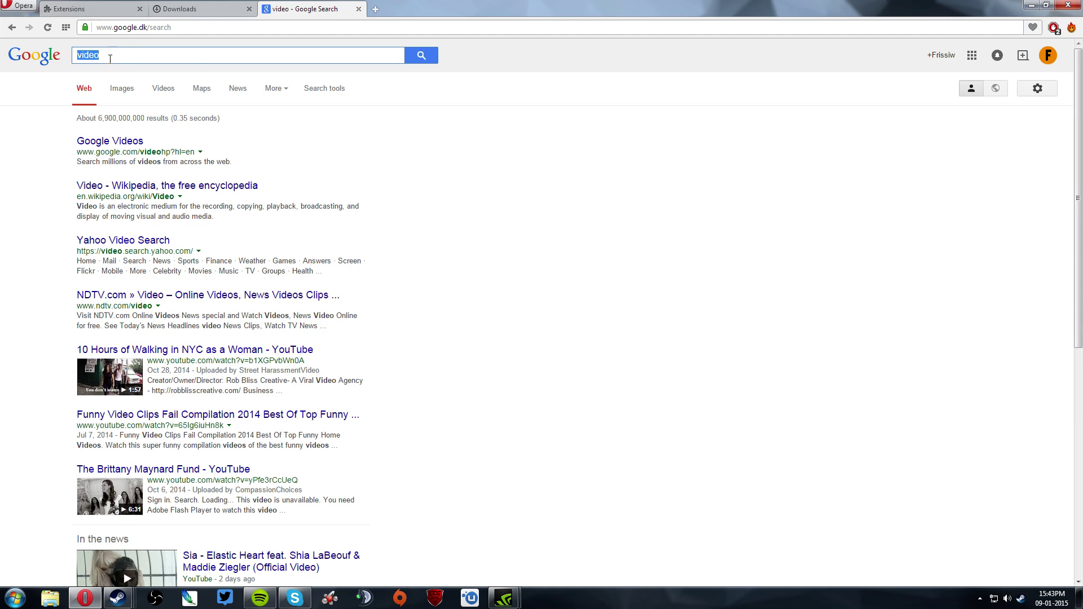
Search Google for twitter.com, open the 'Welcome to Twitter' result, and close the Google tab
{"action": "type", "text": "twi"}
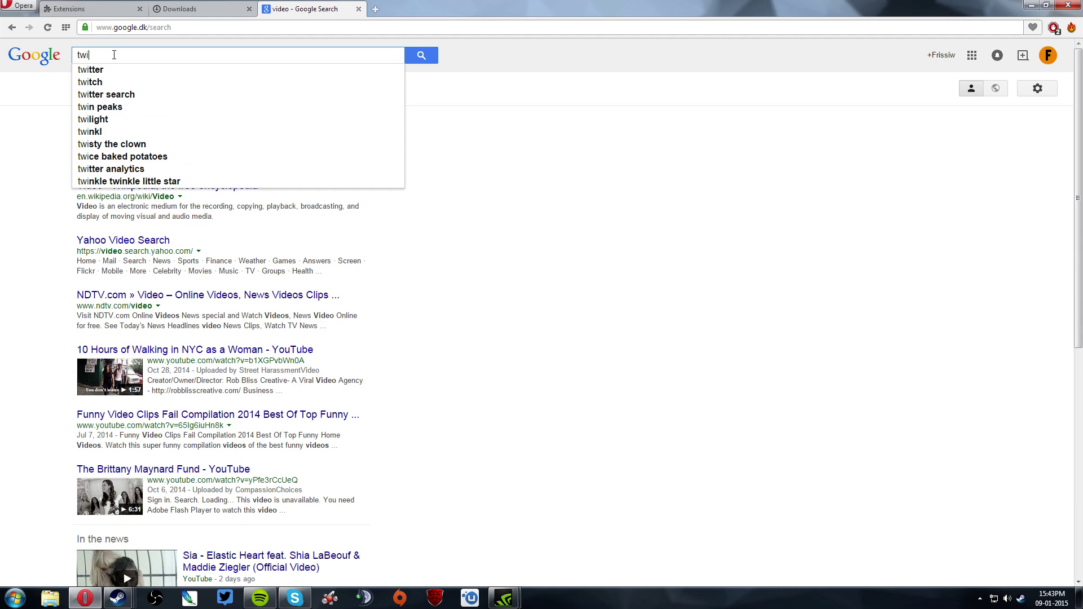
{"action": "type", "text": "tter.com"}
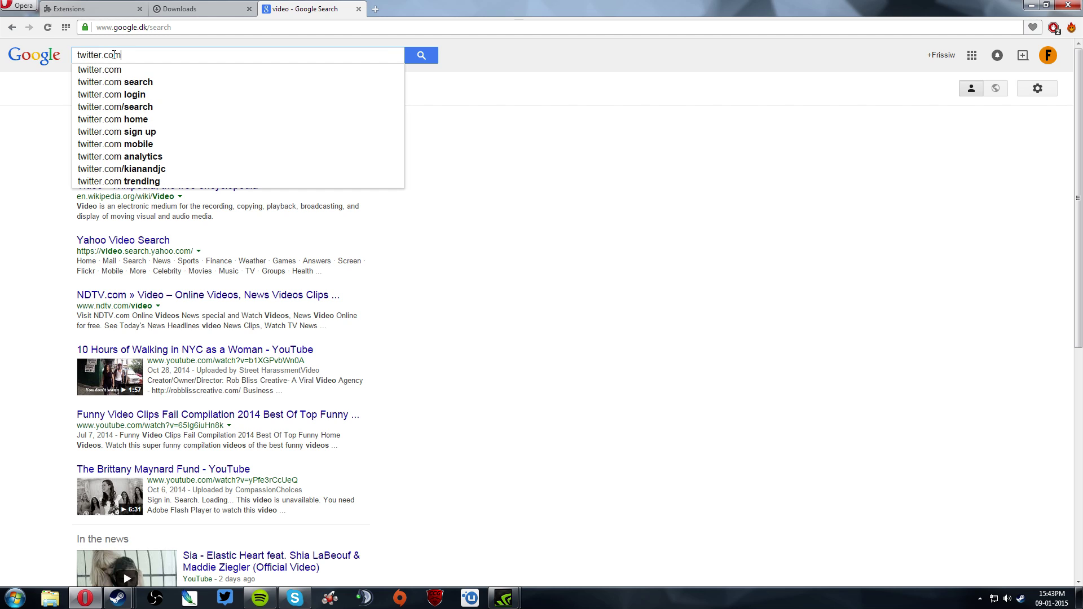
{"action": "key", "text": "Return"}
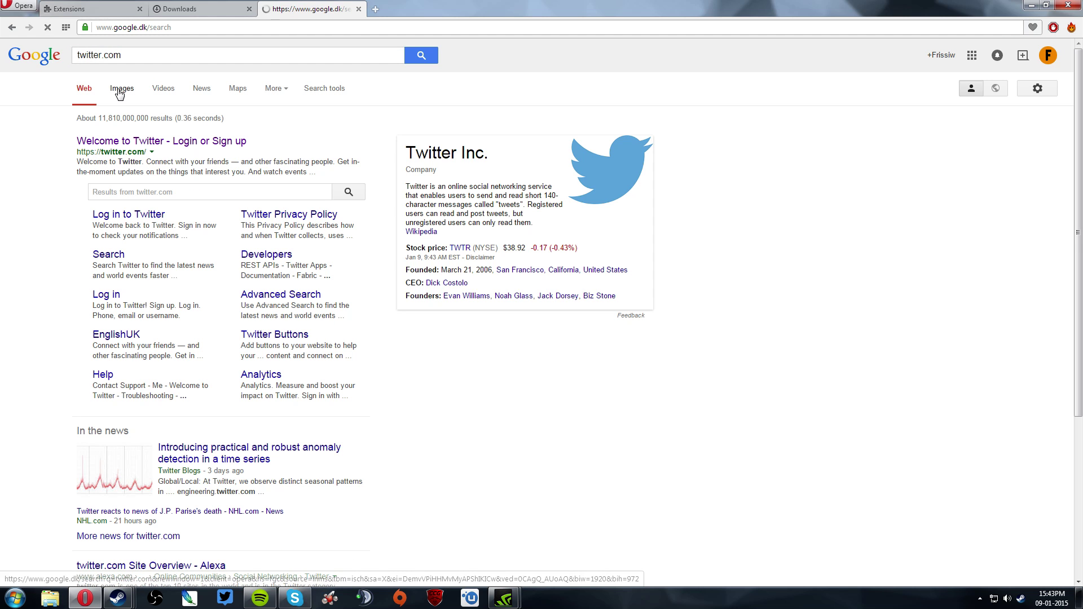
{"action": "left_click", "coordinate": [90, 94]}
{"action": "left_click", "coordinate": [90, 98]}
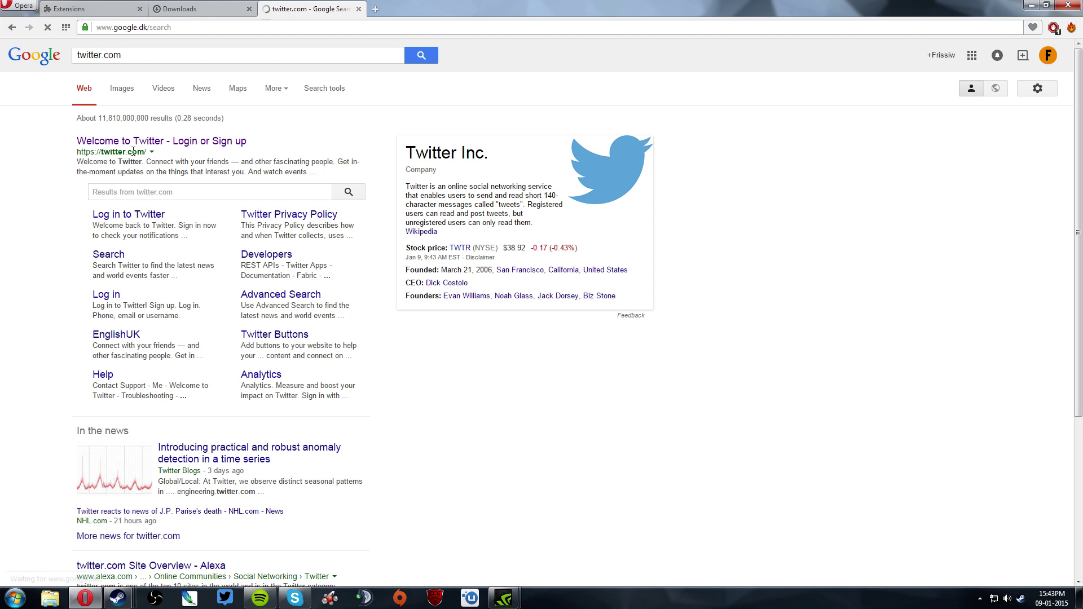
{"action": "left_click", "coordinate": [136, 145]}
{"action": "left_click", "coordinate": [359, 6]}
{"action": "left_click", "coordinate": [359, 9]}
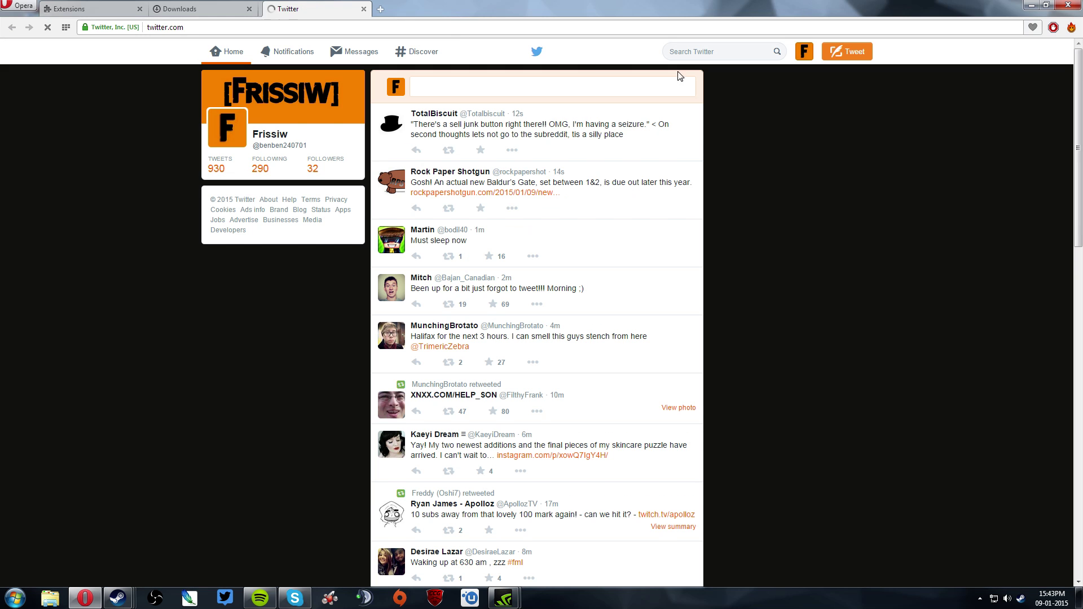
{"action": "left_click", "coordinate": [835, 56]}
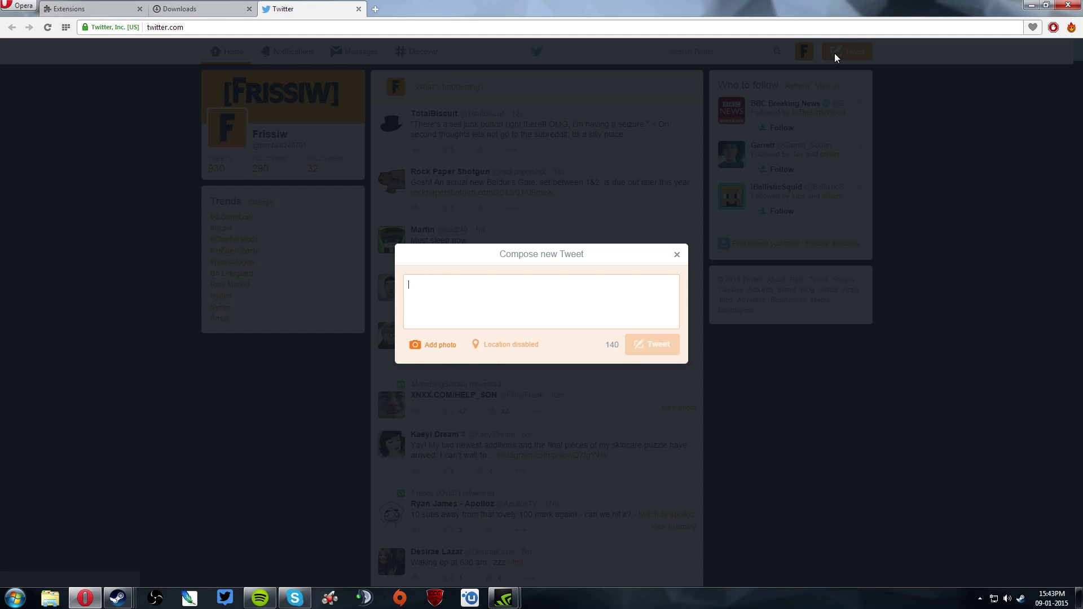
{"action": "type", "text": "i ju"}
{"action": "key", "text": "BackSpace"}
{"action": "key", "text": "BackSpace"}
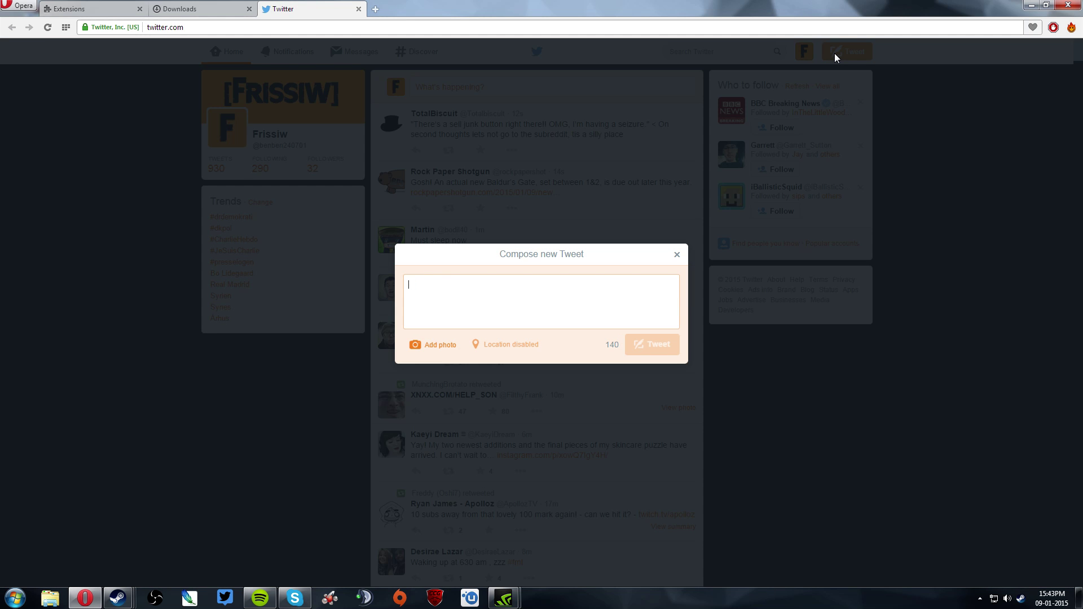
{"action": "type", "text": "I"}
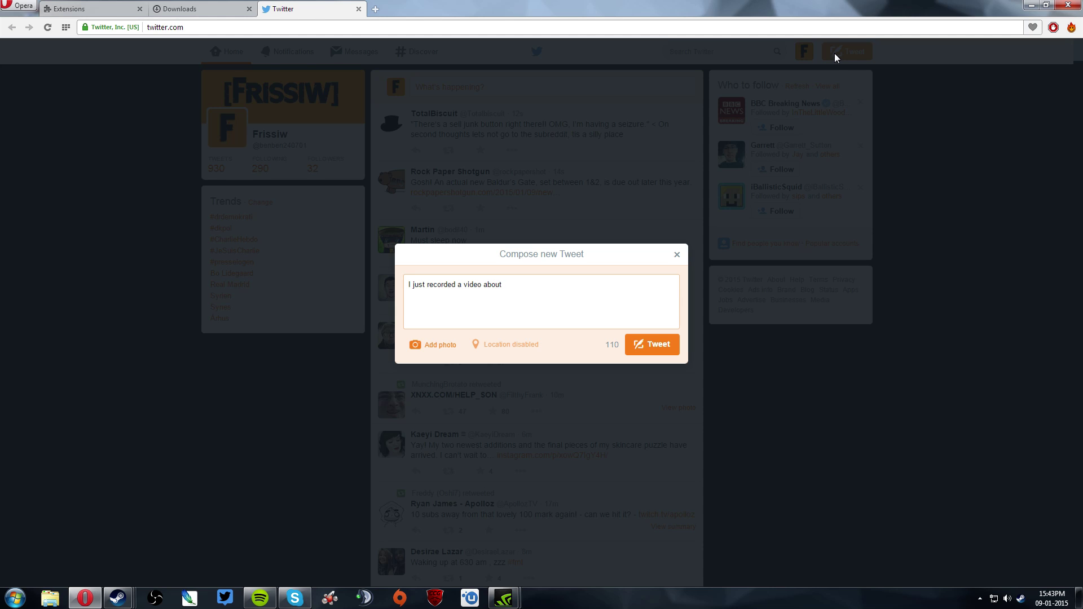
{"action": "key", "text": "BackSpace"}
{"action": "type", "text": "opera  g"}
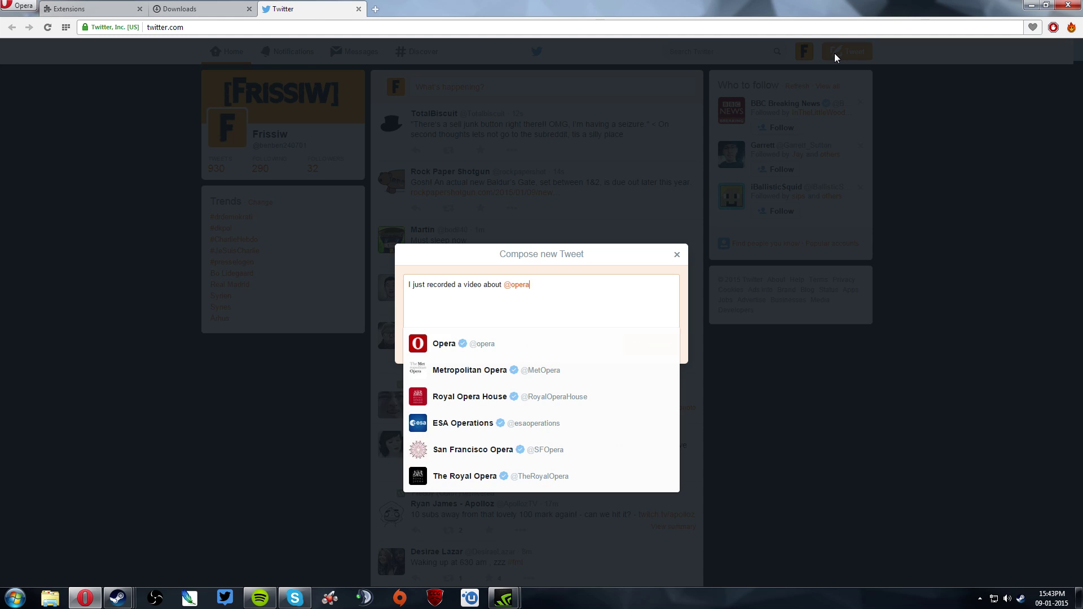
{"action": "type", "text": "onna be good!"}
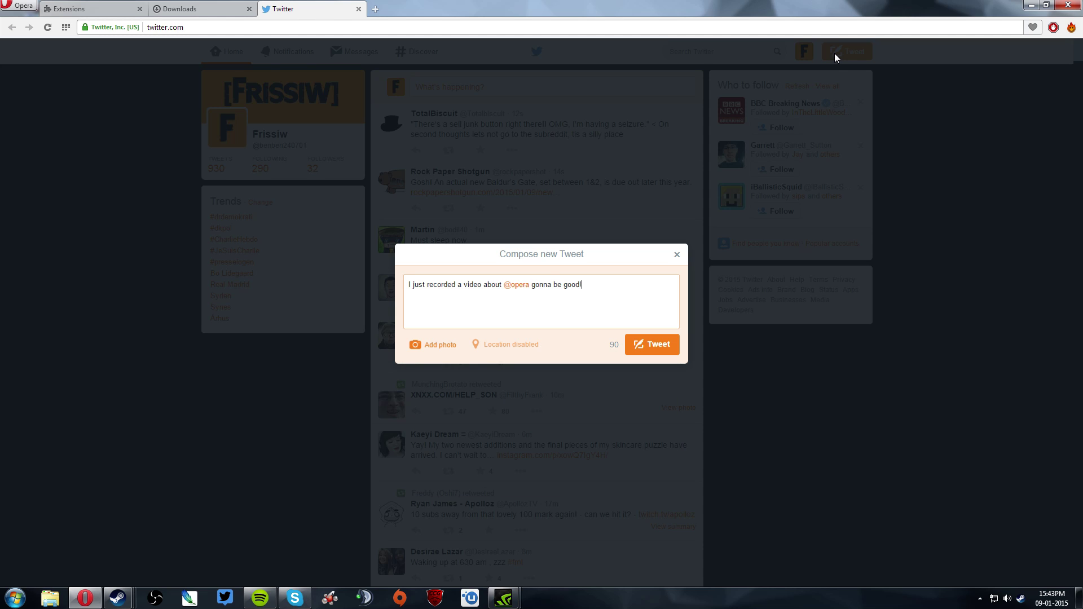
{"action": "left_click", "coordinate": [642, 338]}
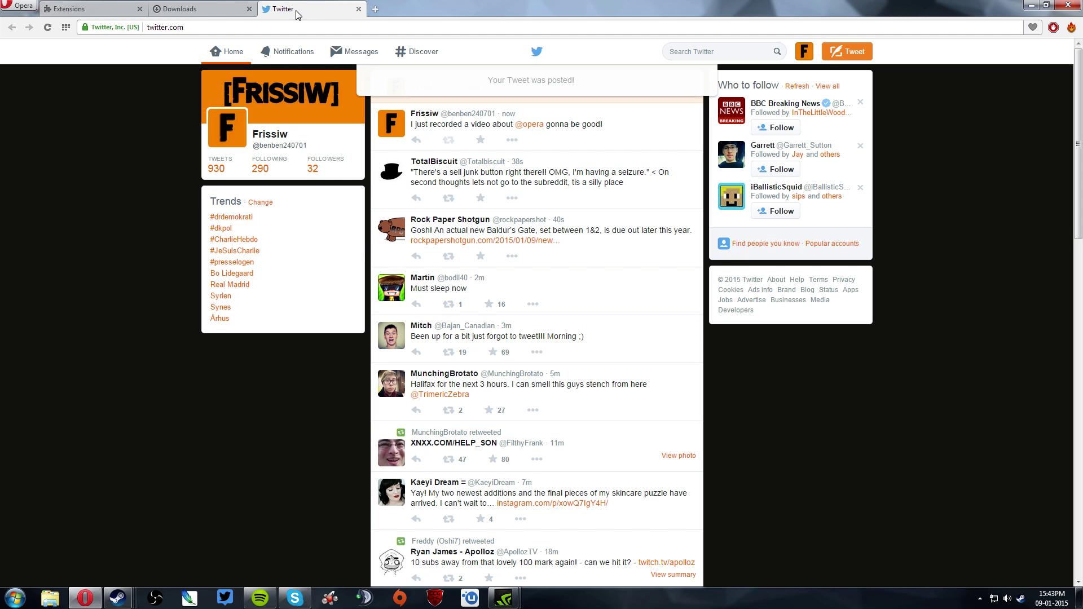
{"action": "scroll", "coordinate": [310, 51], "scroll_direction": "down", "scroll_amount": 7}
{"action": "scroll", "coordinate": [278, 87], "scroll_direction": "up", "scroll_amount": 7}
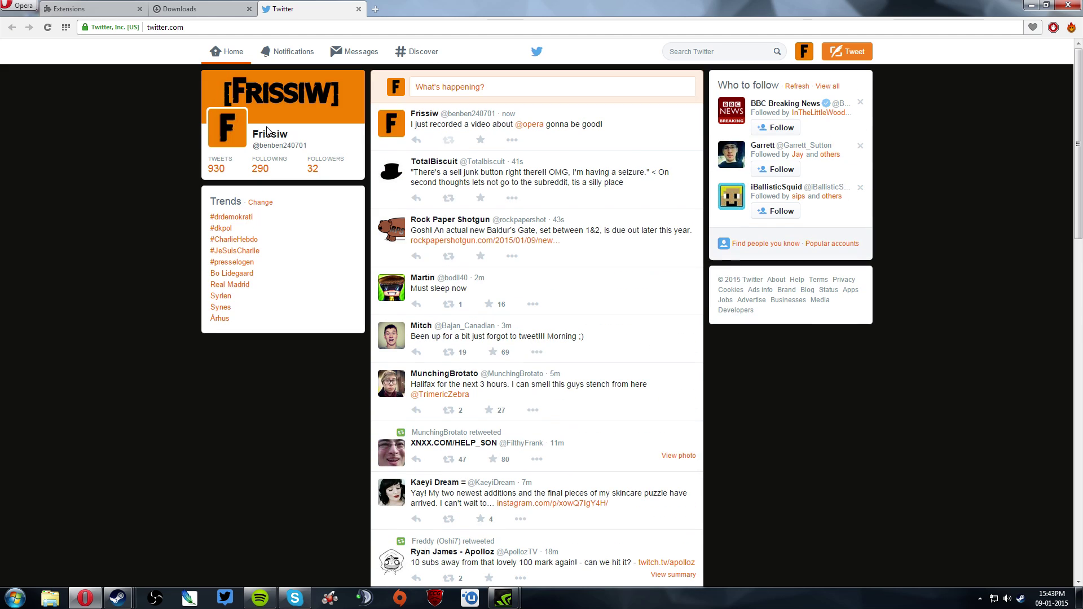